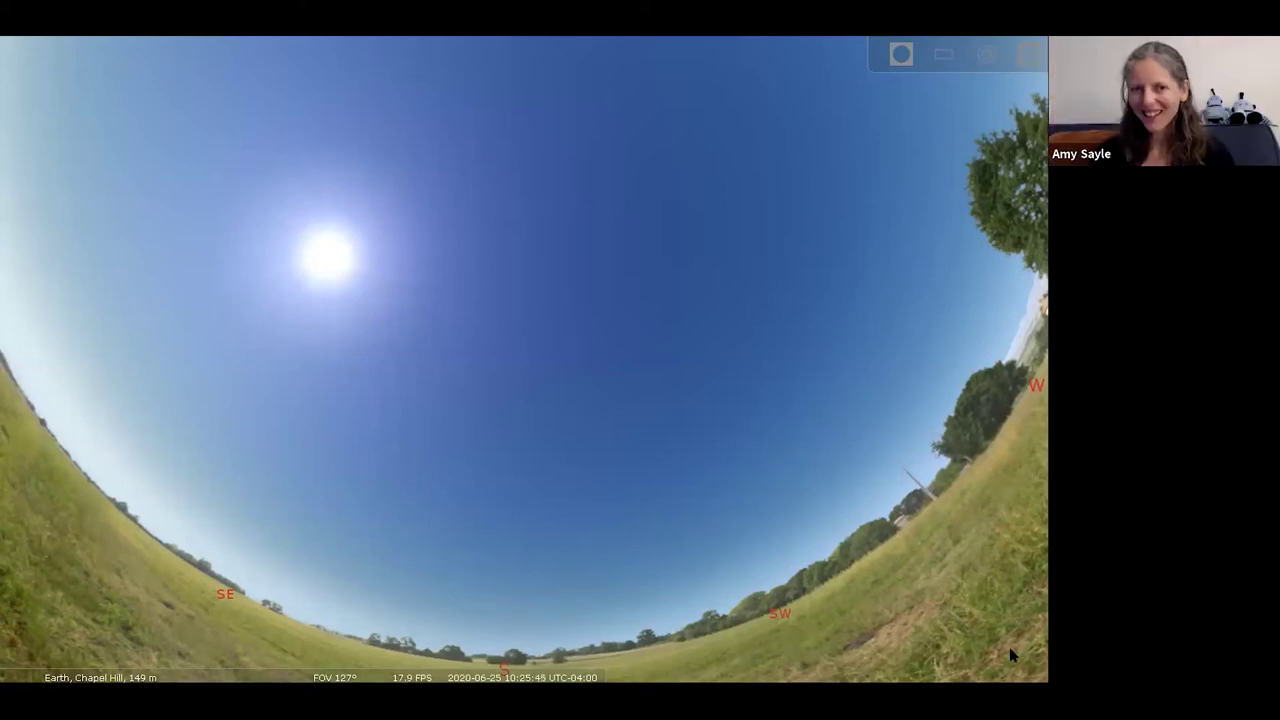
Fast-forward from the current time to night, 23:04 on 2020-06-25, and select Kaus Australis.
key(8)
key(l)
key(l)
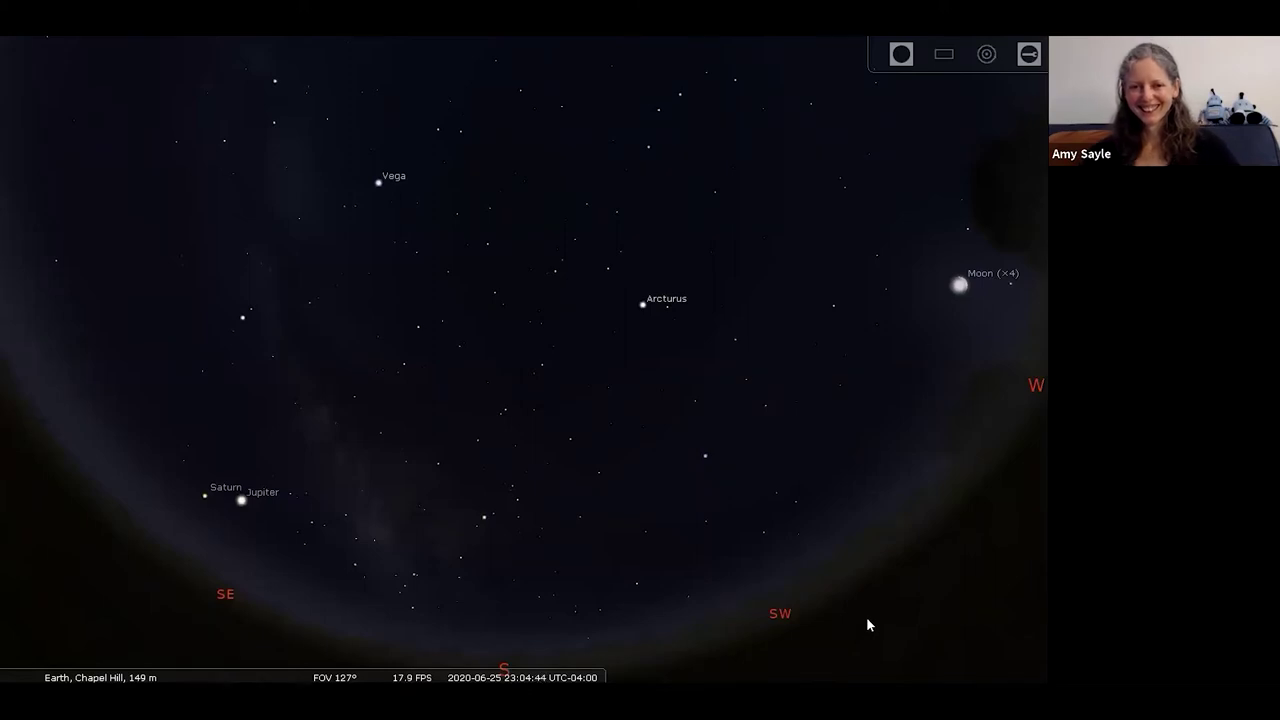
click(354, 564)
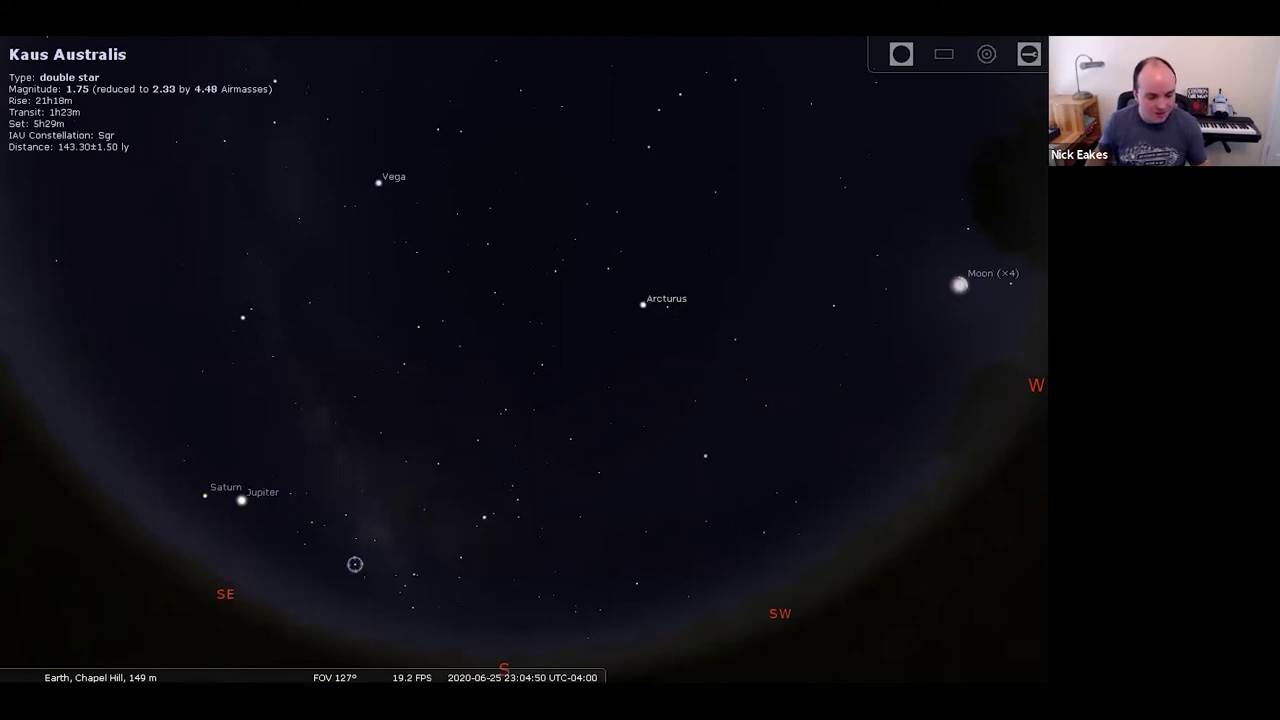
Draw the constellation lines outlining Sagittarius, briefly showing the artwork and names, then hide them.
key(c)
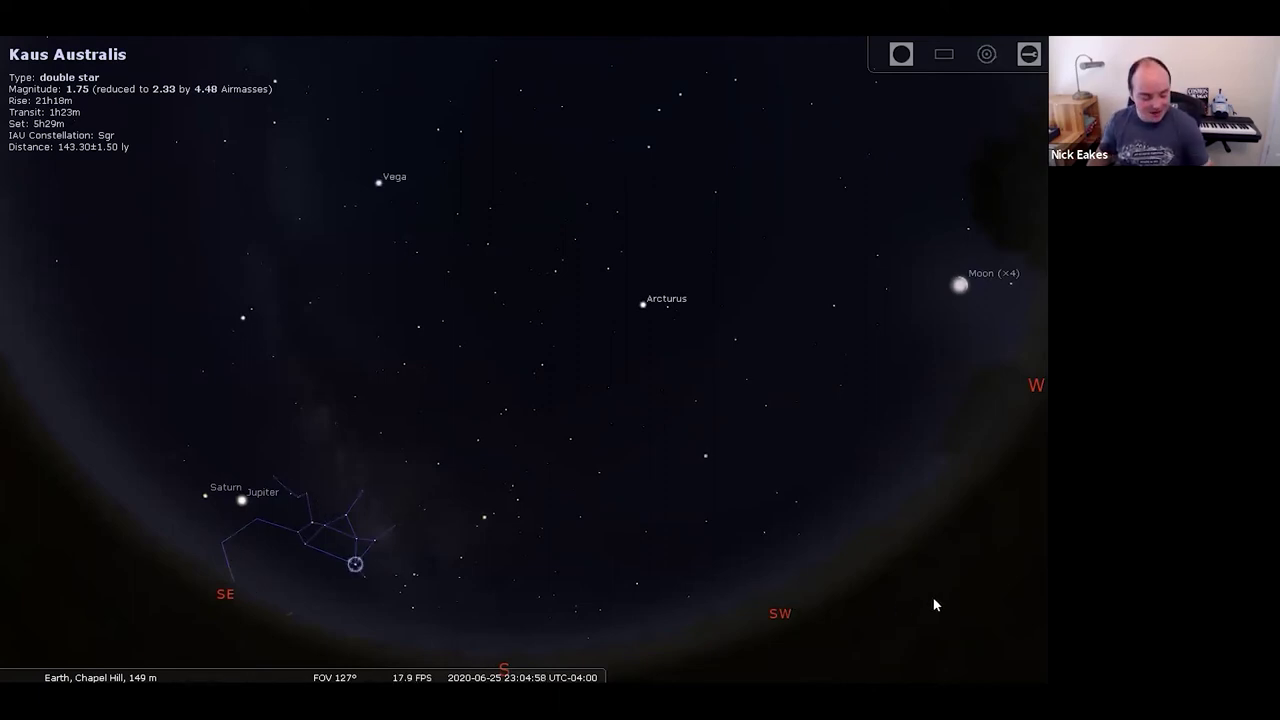
key(r)
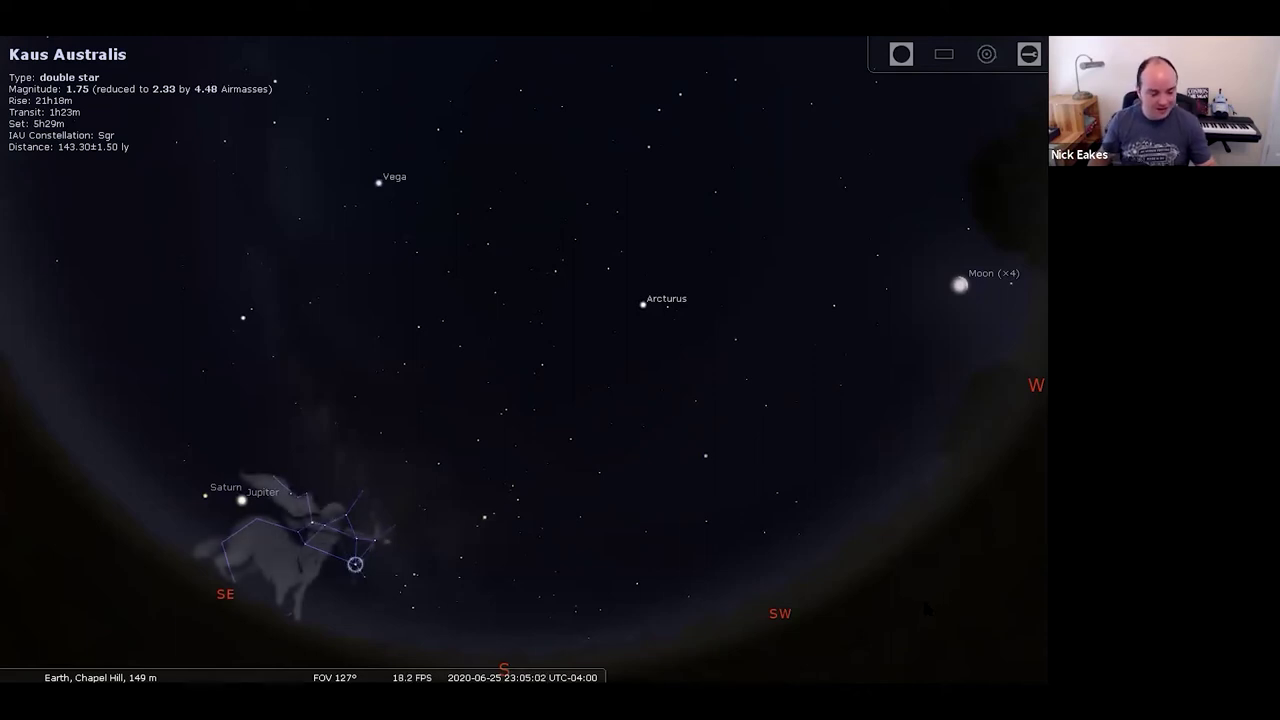
key(n)
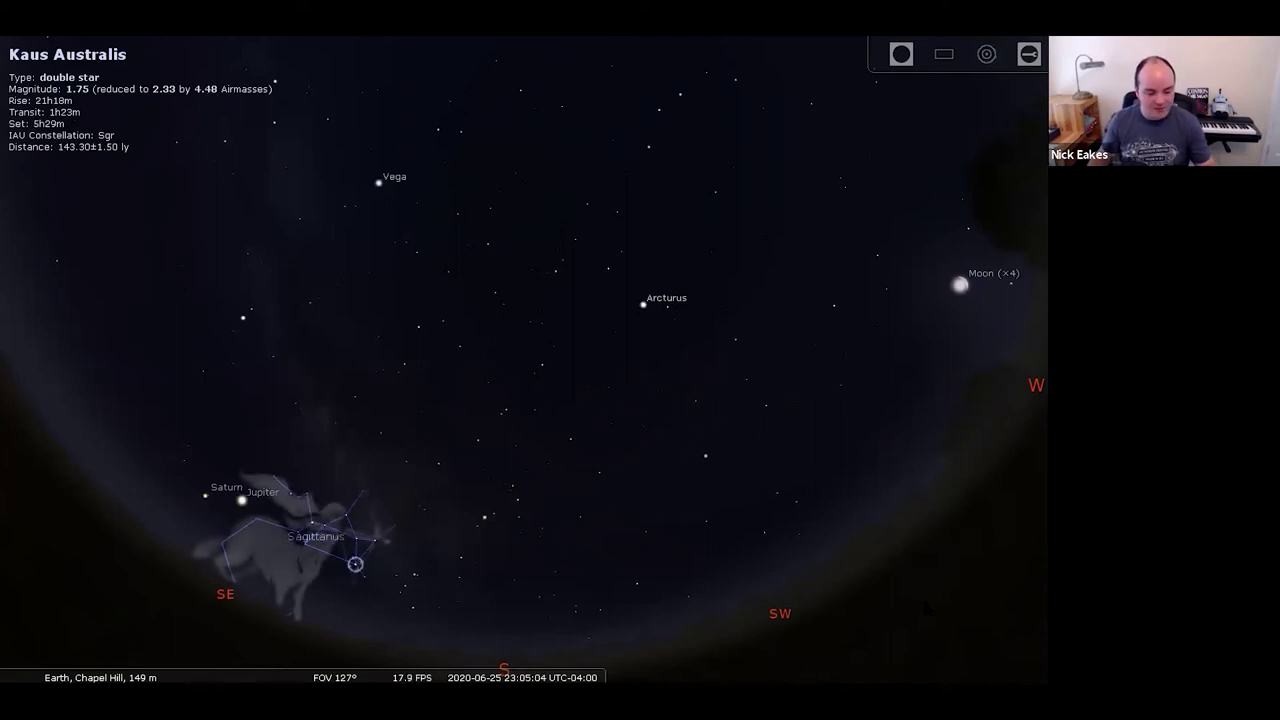
key(n)
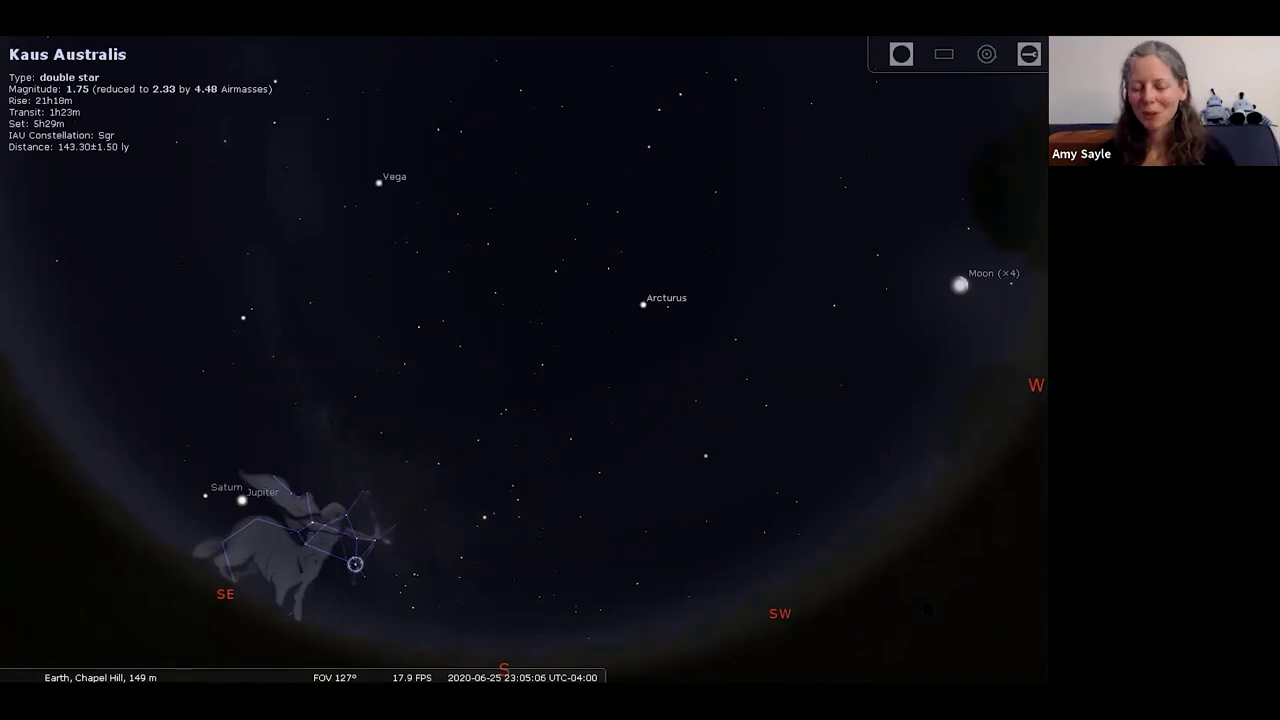
key(r)
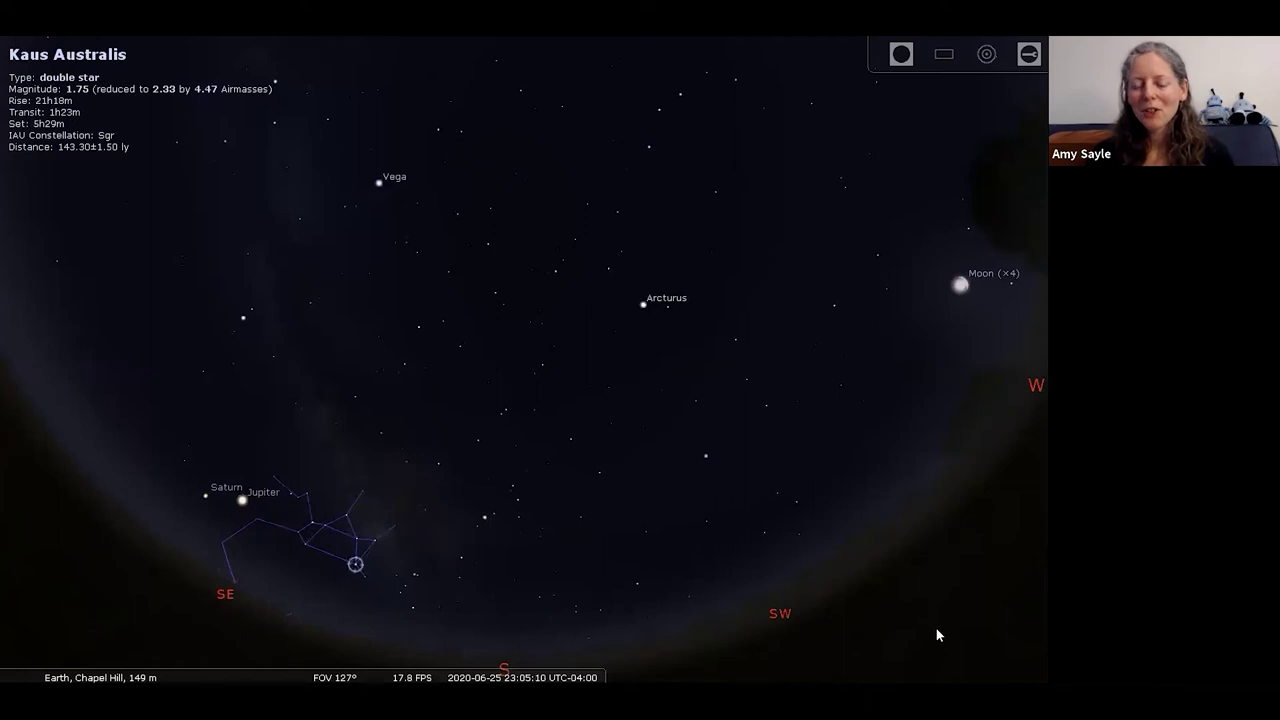
Deselect Kaus Australis, search 'm16' to centre on the Eagle Nebula, and zoom toward it.
right_click(938, 630)
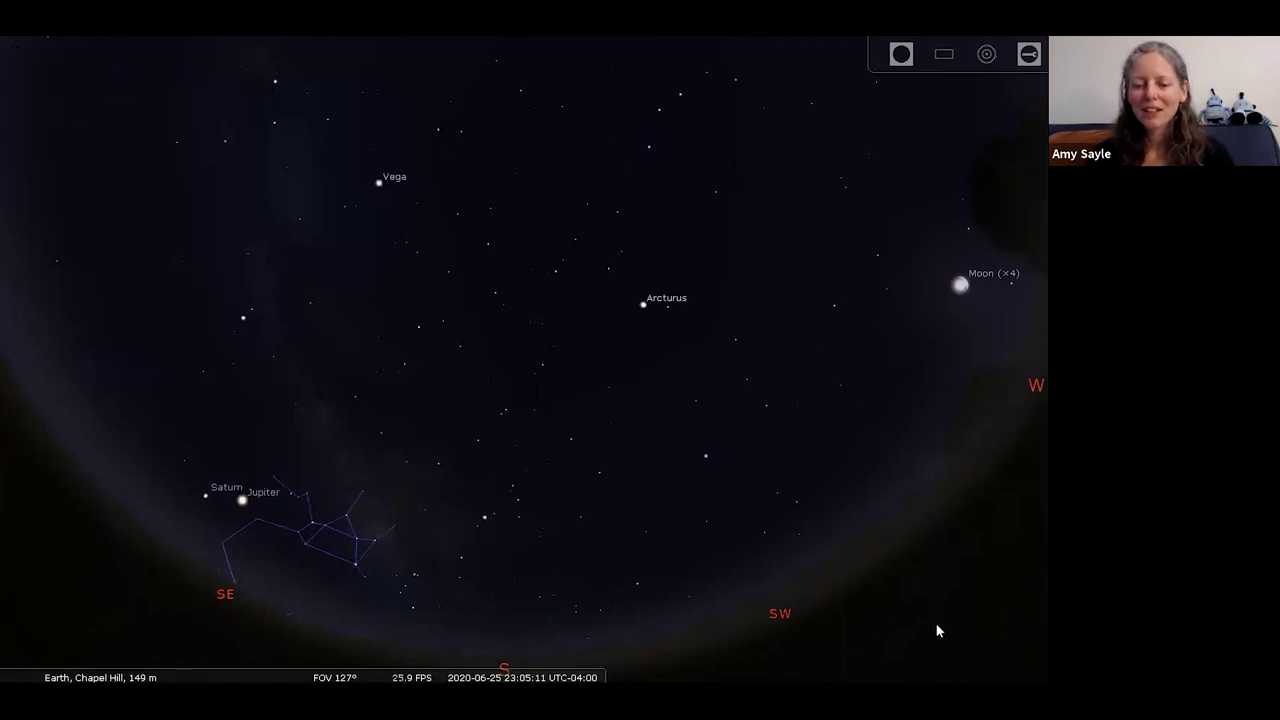
key(ctrl+f)
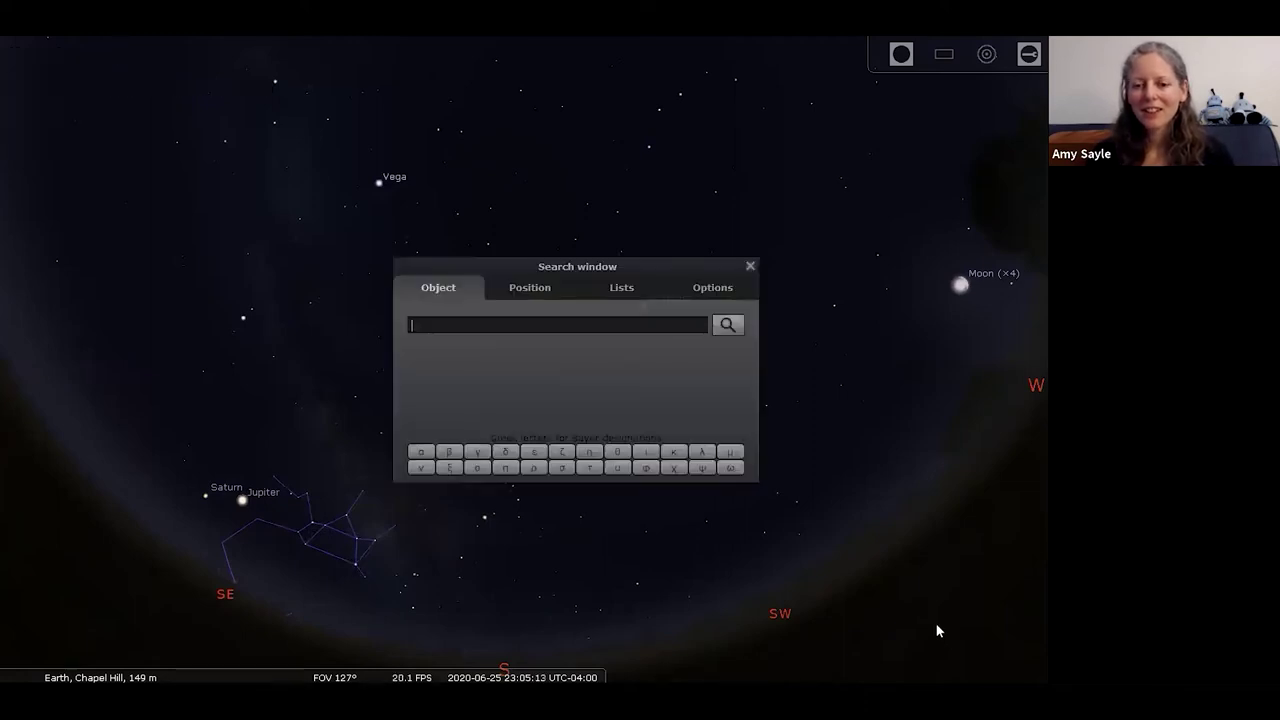
text(m16)
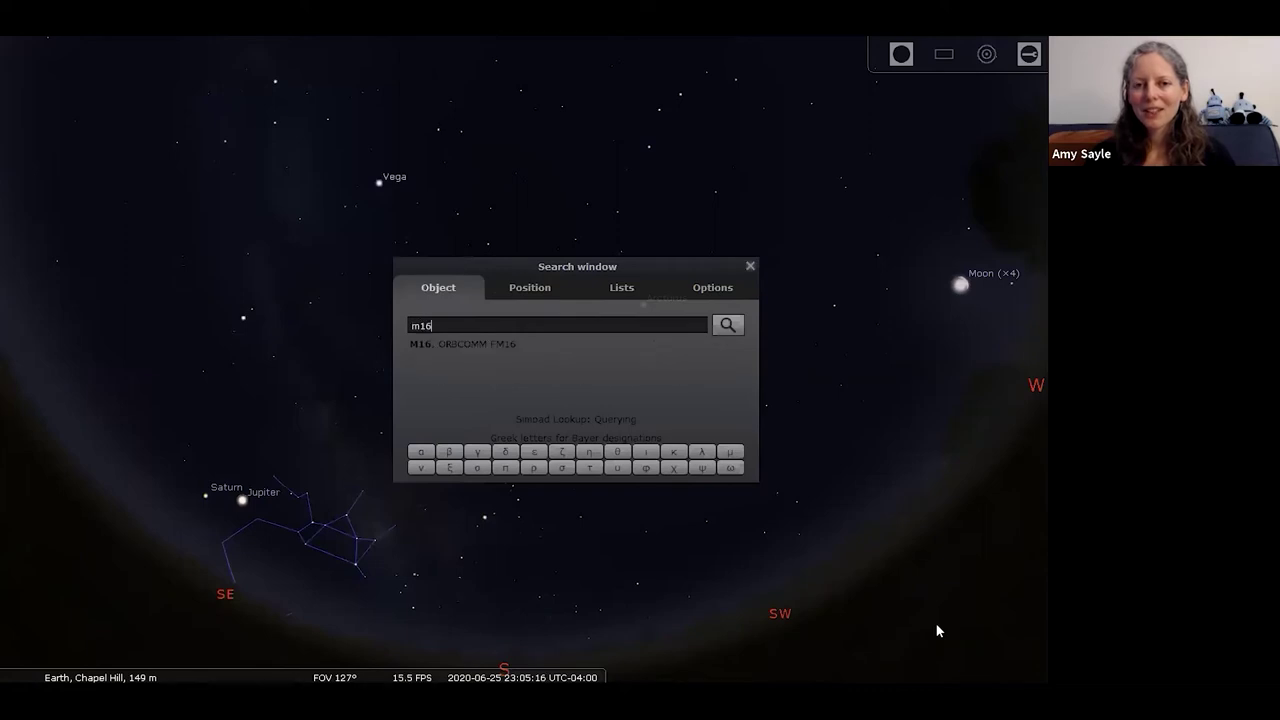
key(Return)
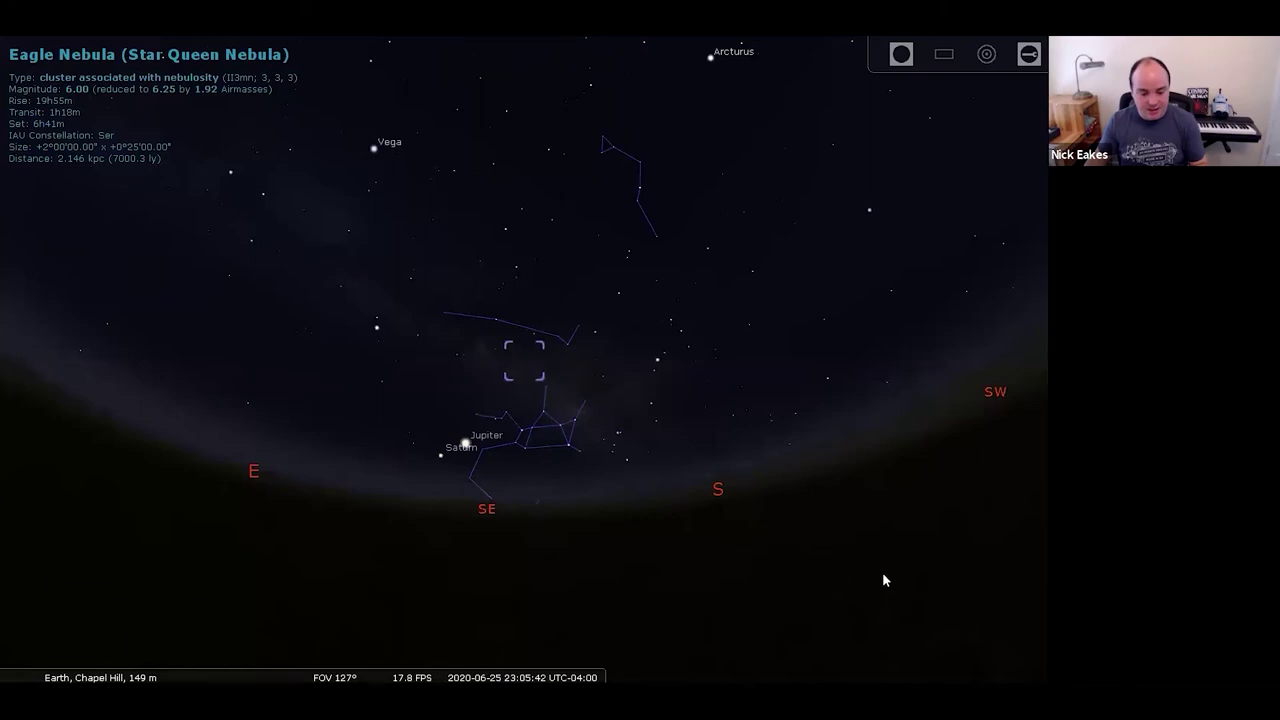
key(slash)
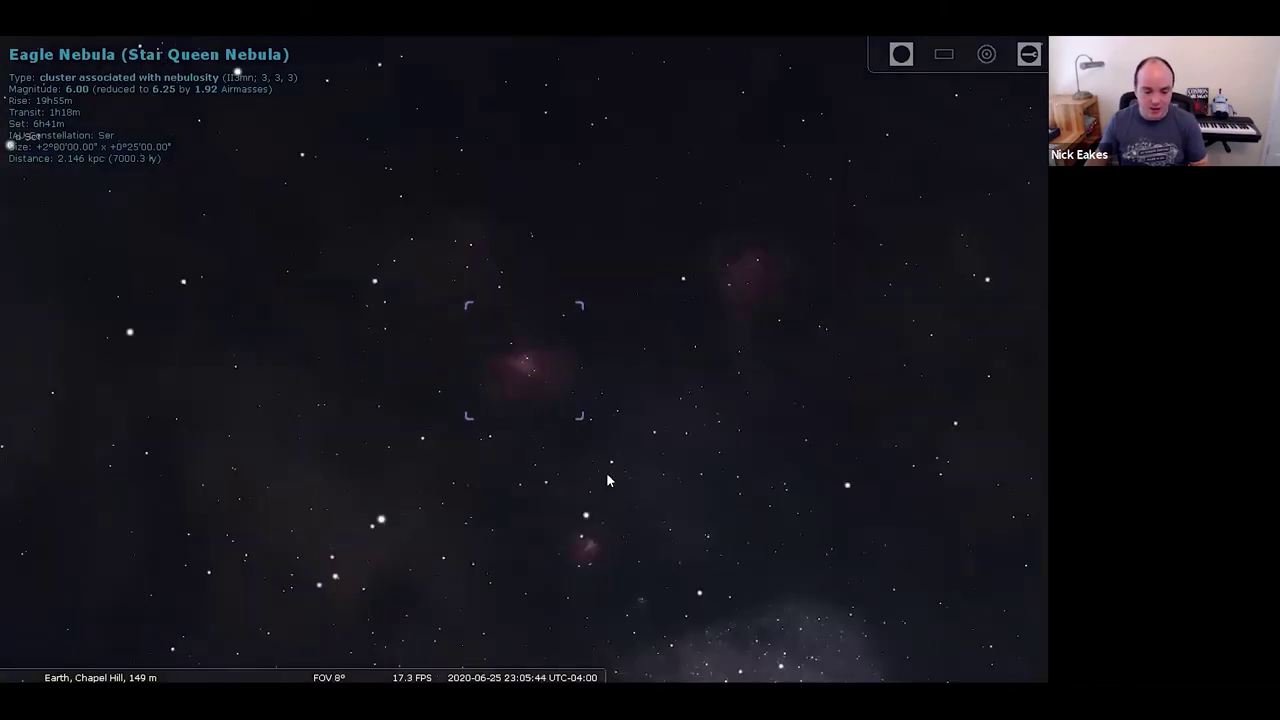
Zoom in until the Eagle Nebula's red gas clouds fill the view, then zoom back out.
scroll(608, 478, up, 3)
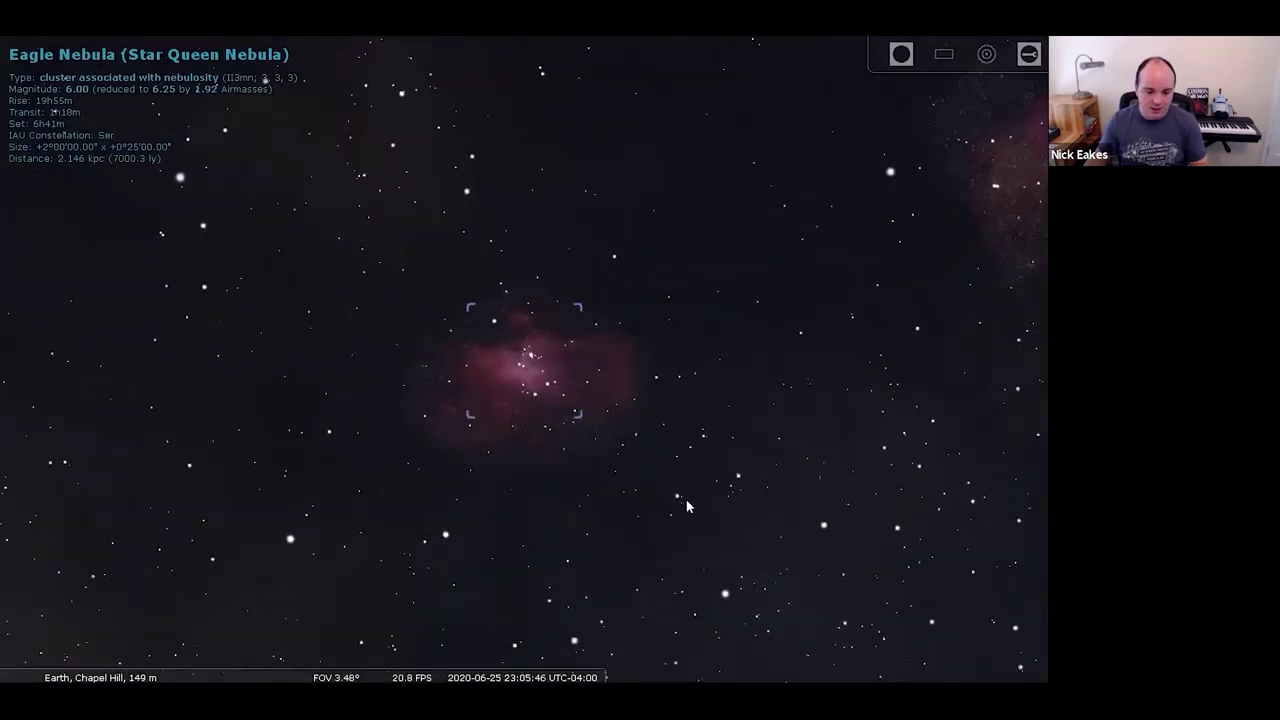
scroll(686, 506, up, 3)
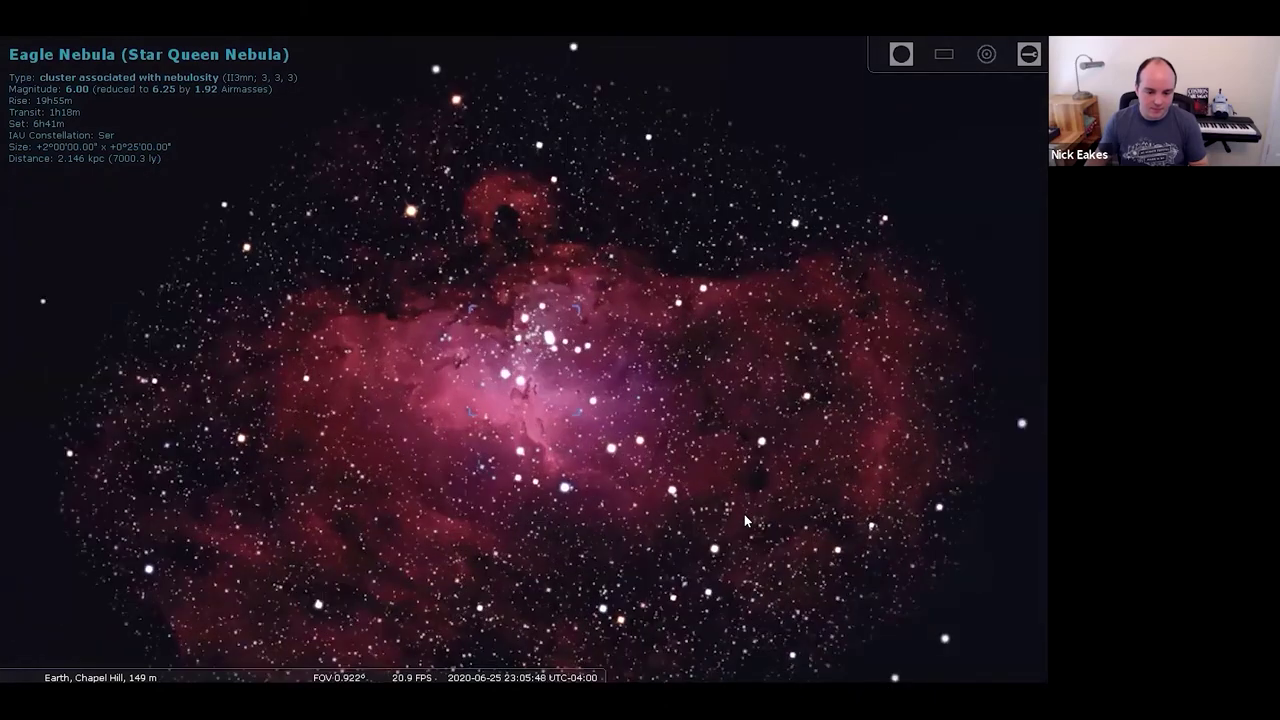
scroll(756, 530, up, 1)
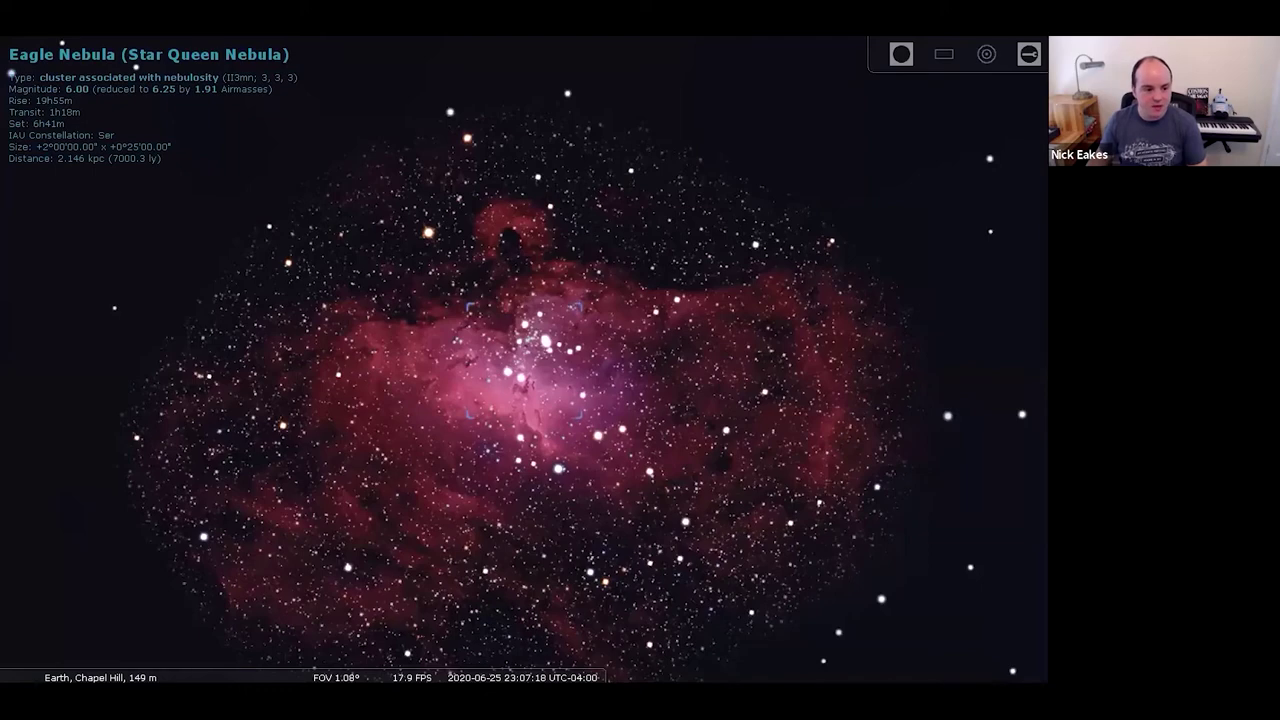
scroll(880, 582, down, 2)
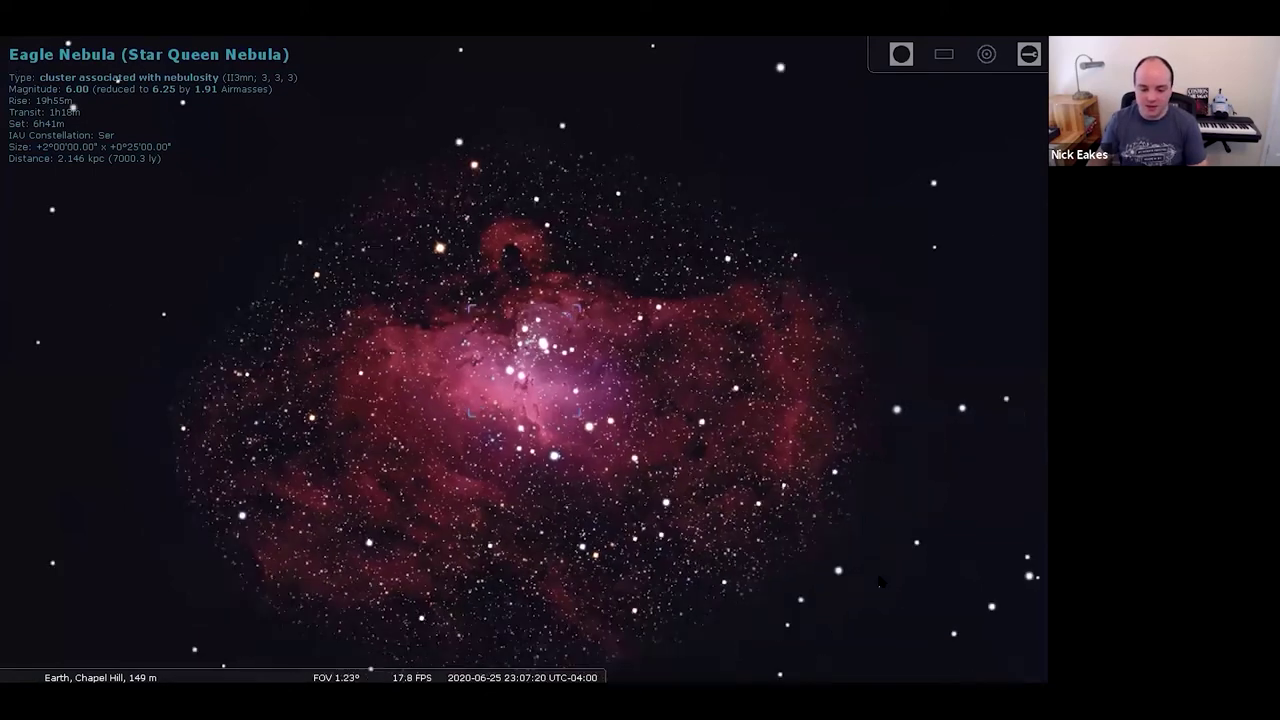
scroll(880, 582, down, 3)
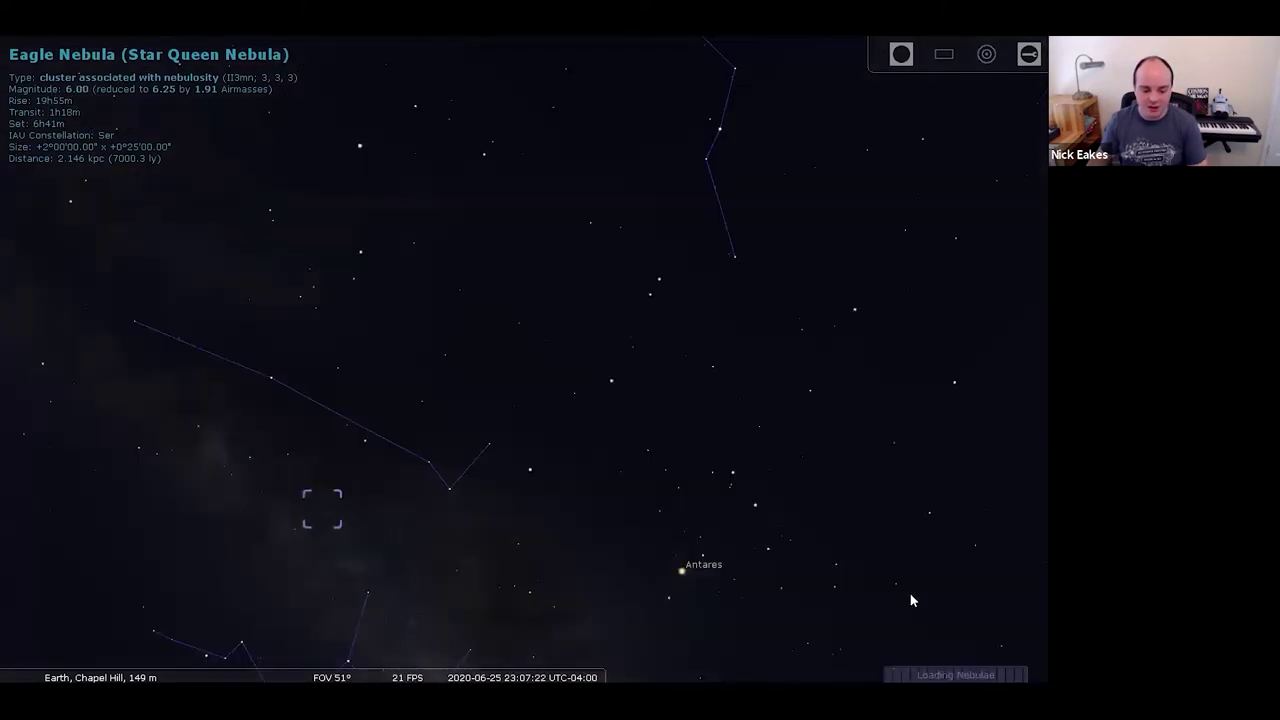
Zoom out, deselect the Eagle Nebula, show constellation names, and identify Antares in Scorpius.
scroll(912, 600, down, 5)
right_click(920, 628)
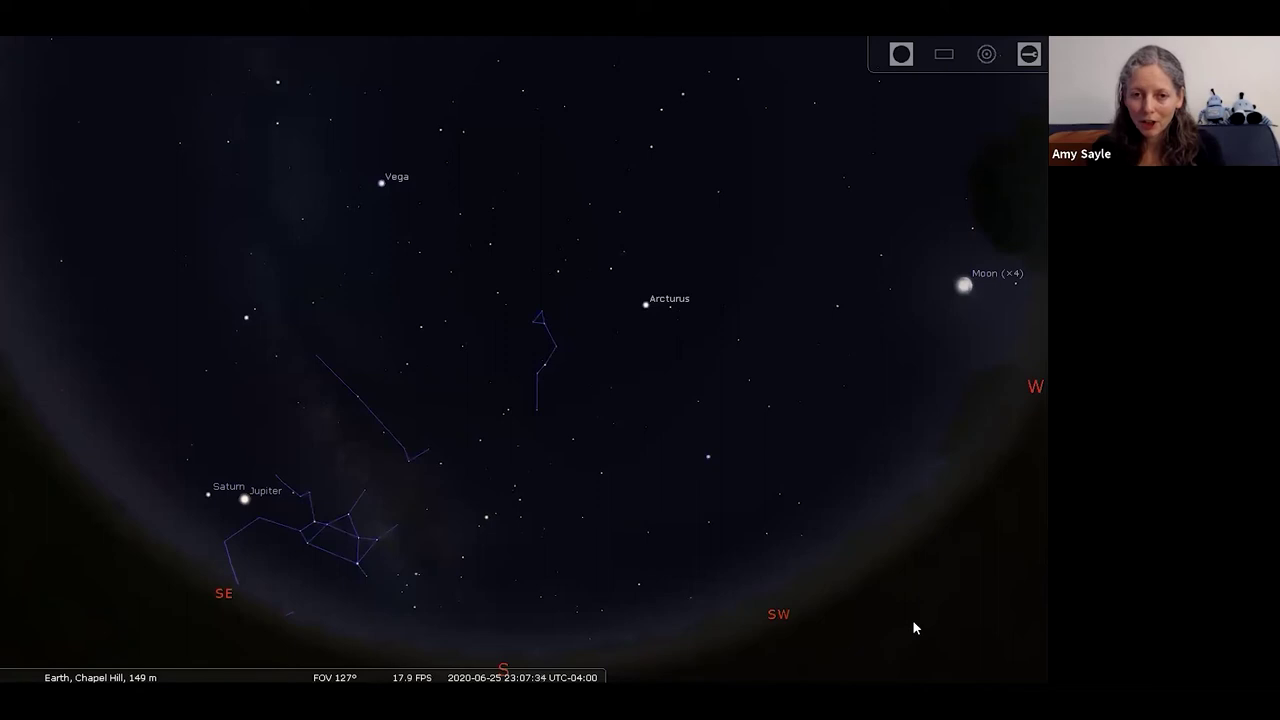
key(v)
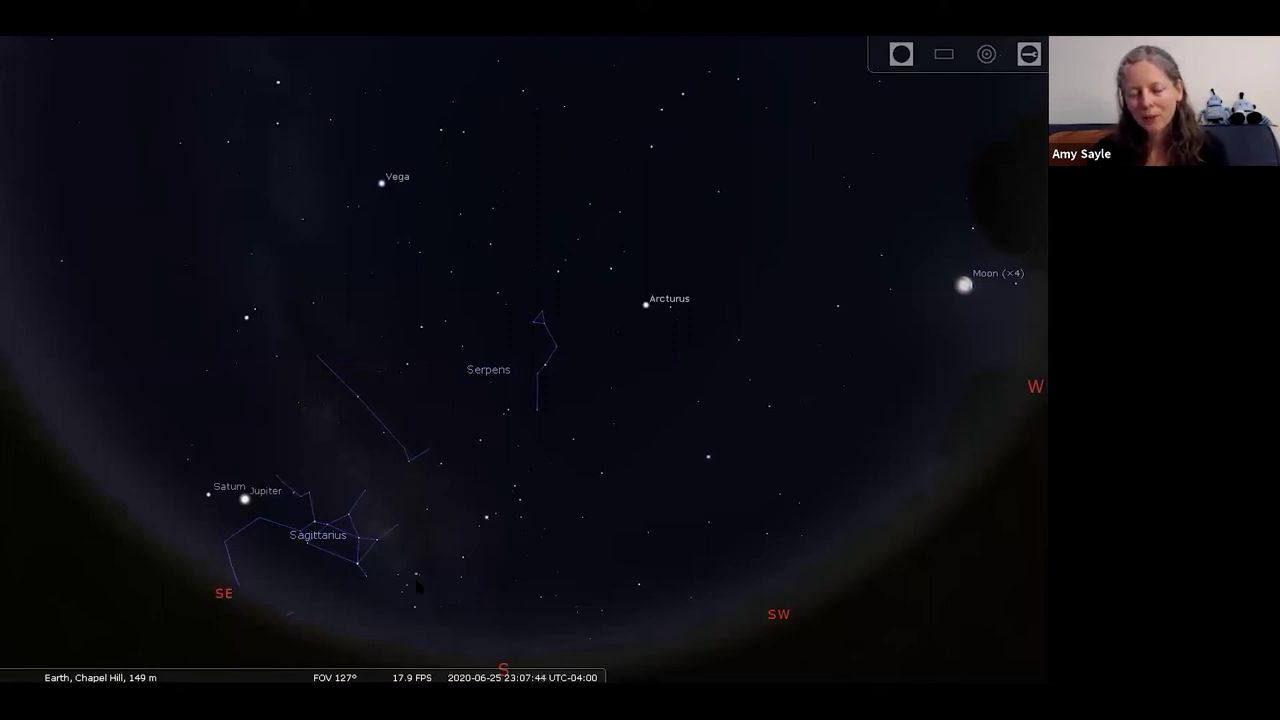
click(487, 519)
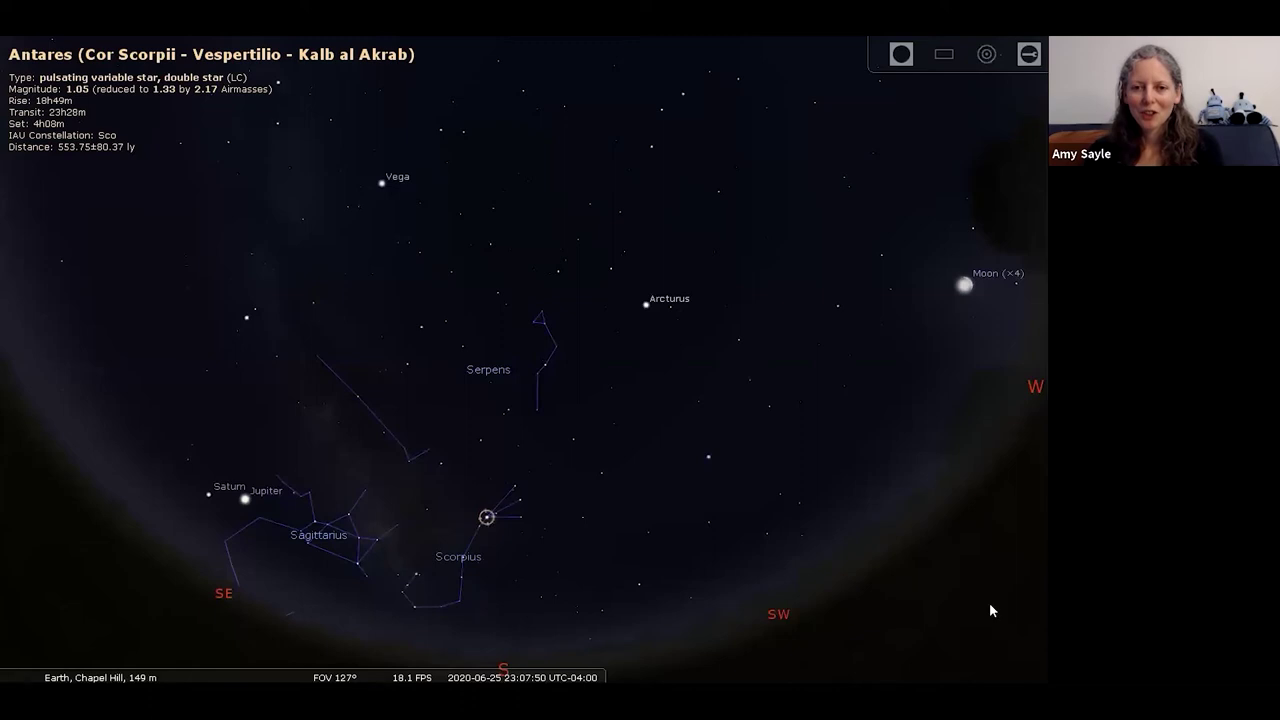
key(r)
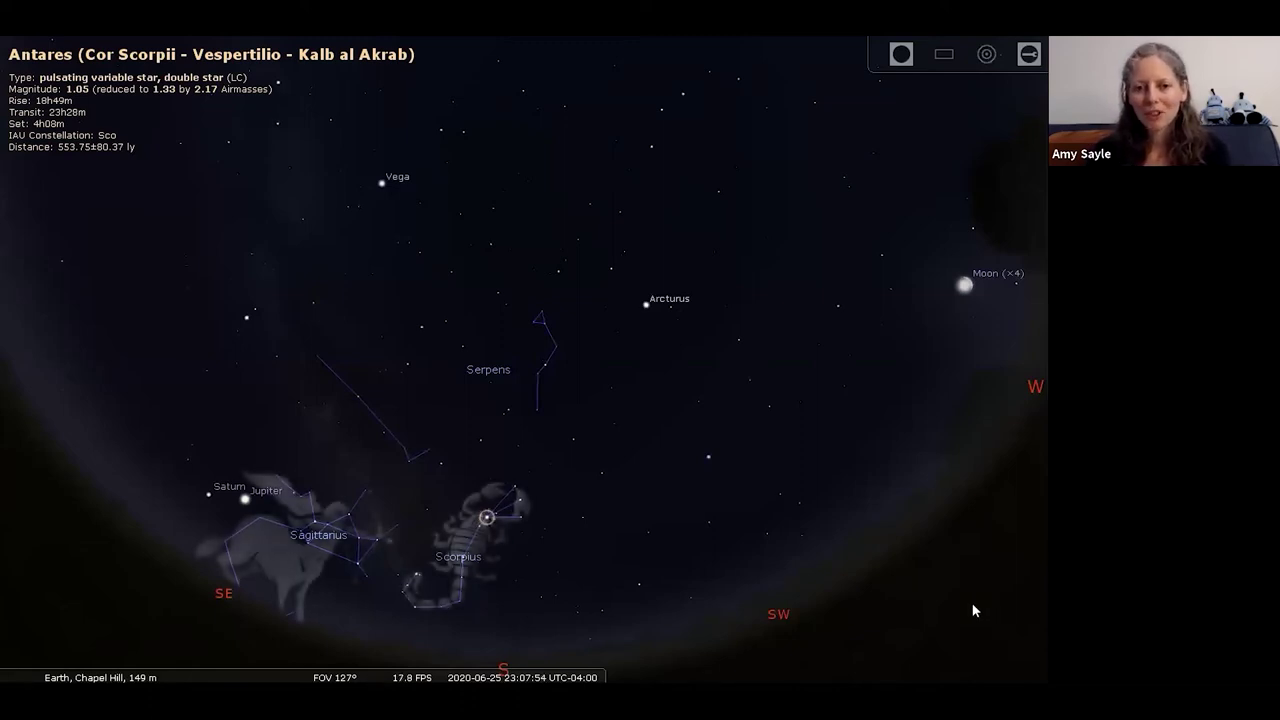
key(r)
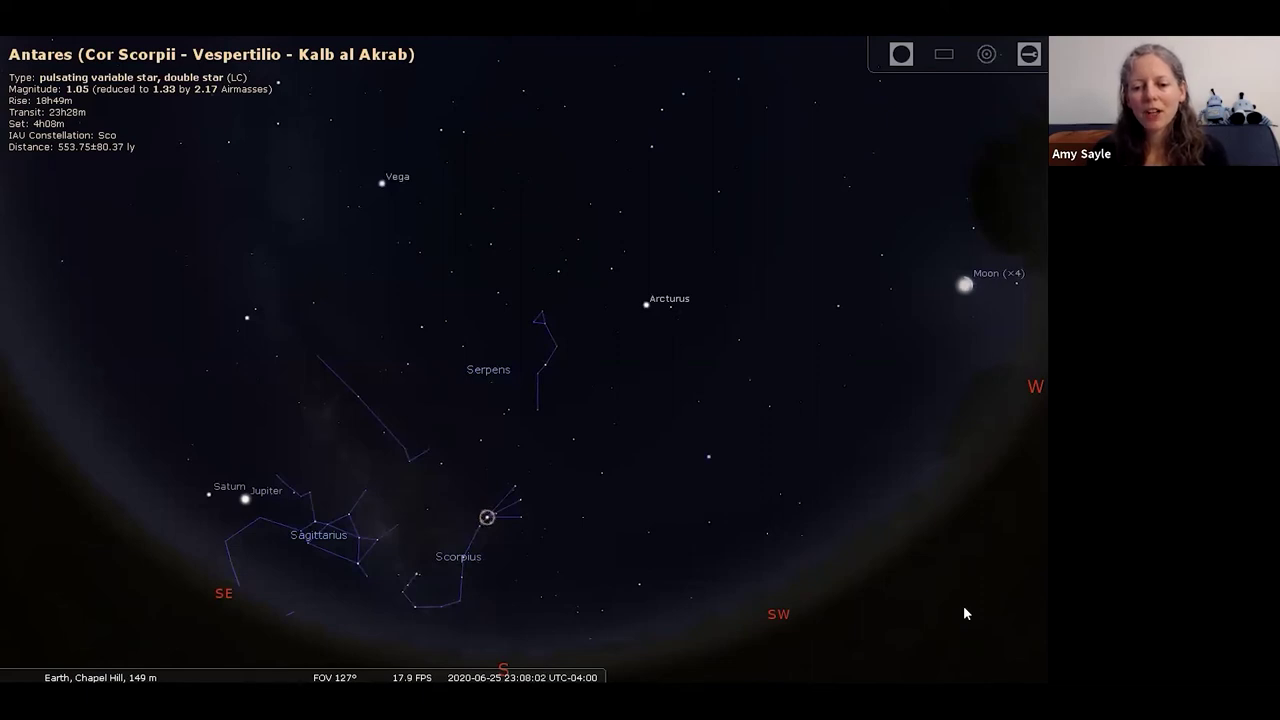
Search 'ptol' to find and select Ptolemy's Cluster in Scorpius.
key(ctrl+f)
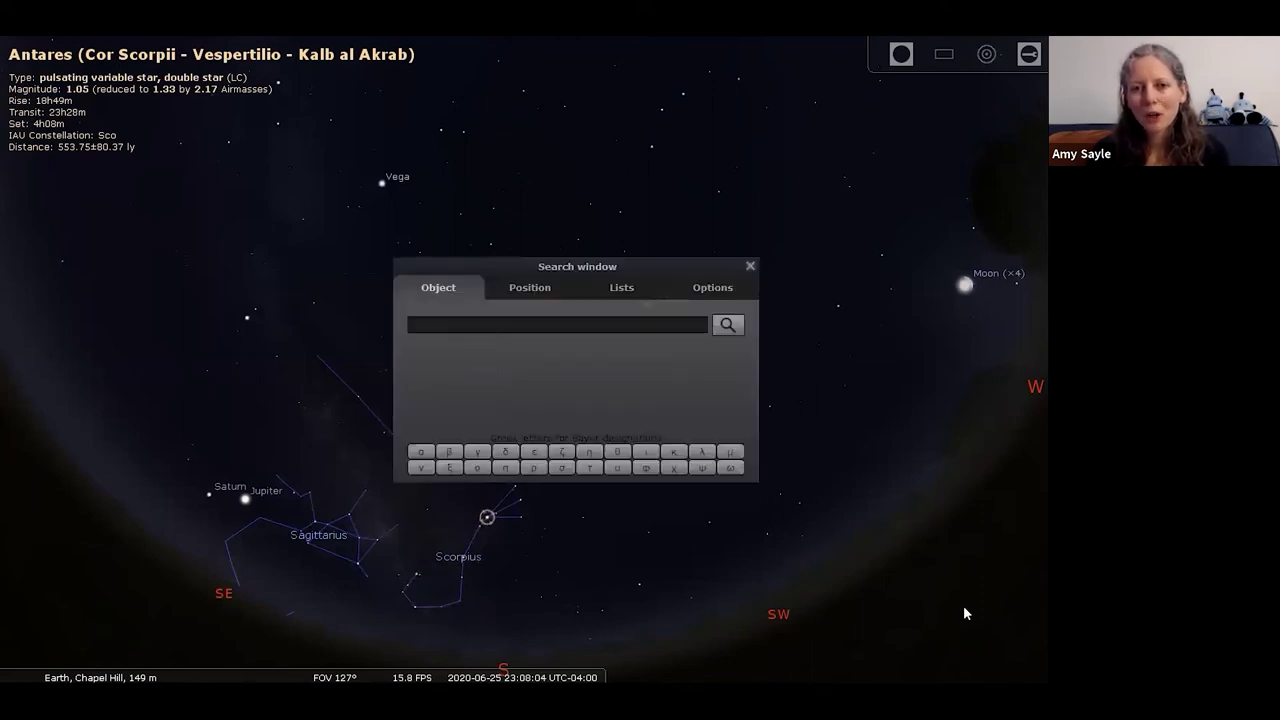
text(ptol)
key(Return)
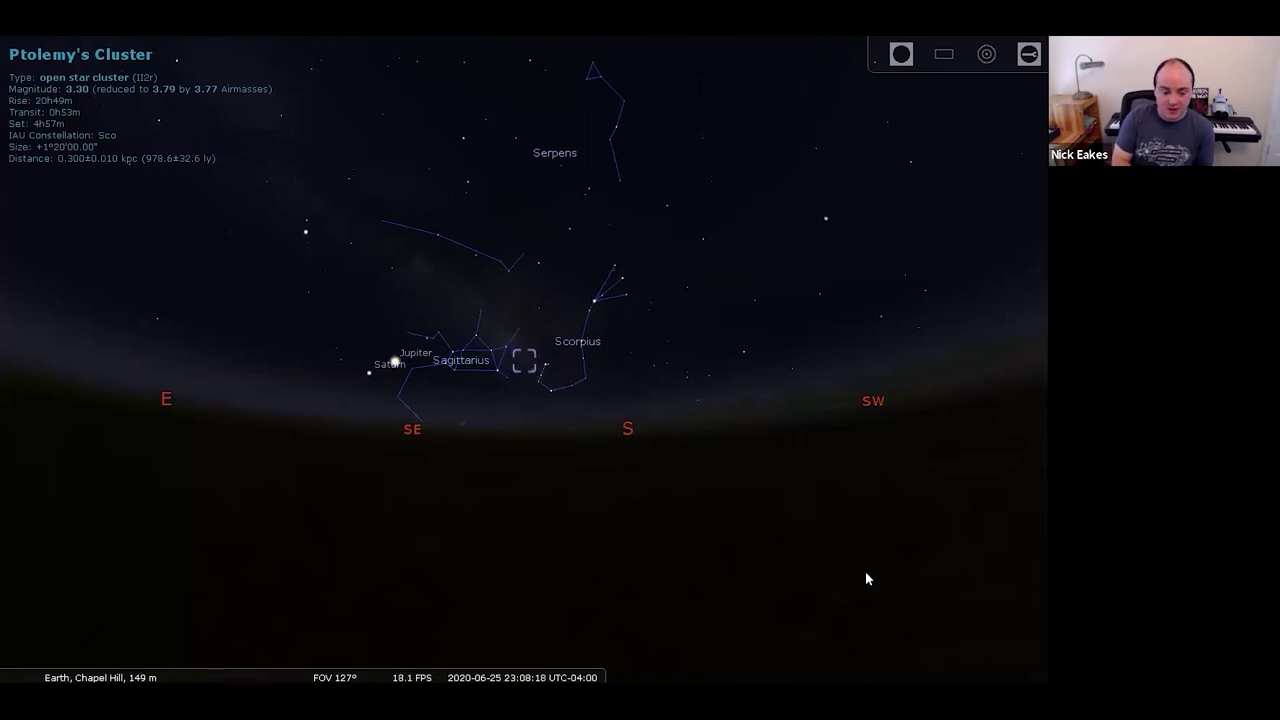
Zoom into Ptolemy's Cluster until individual stars like V906 Sco and V951 Sco appear.
key(slash)
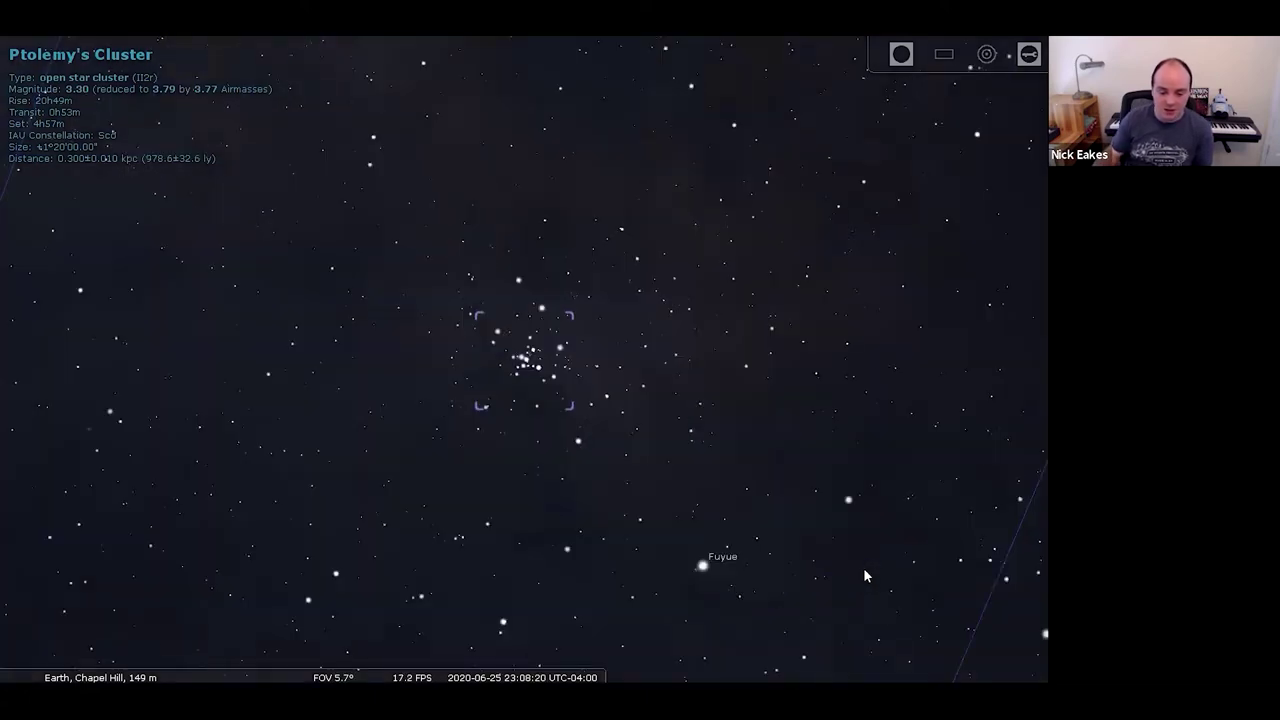
key(slash)
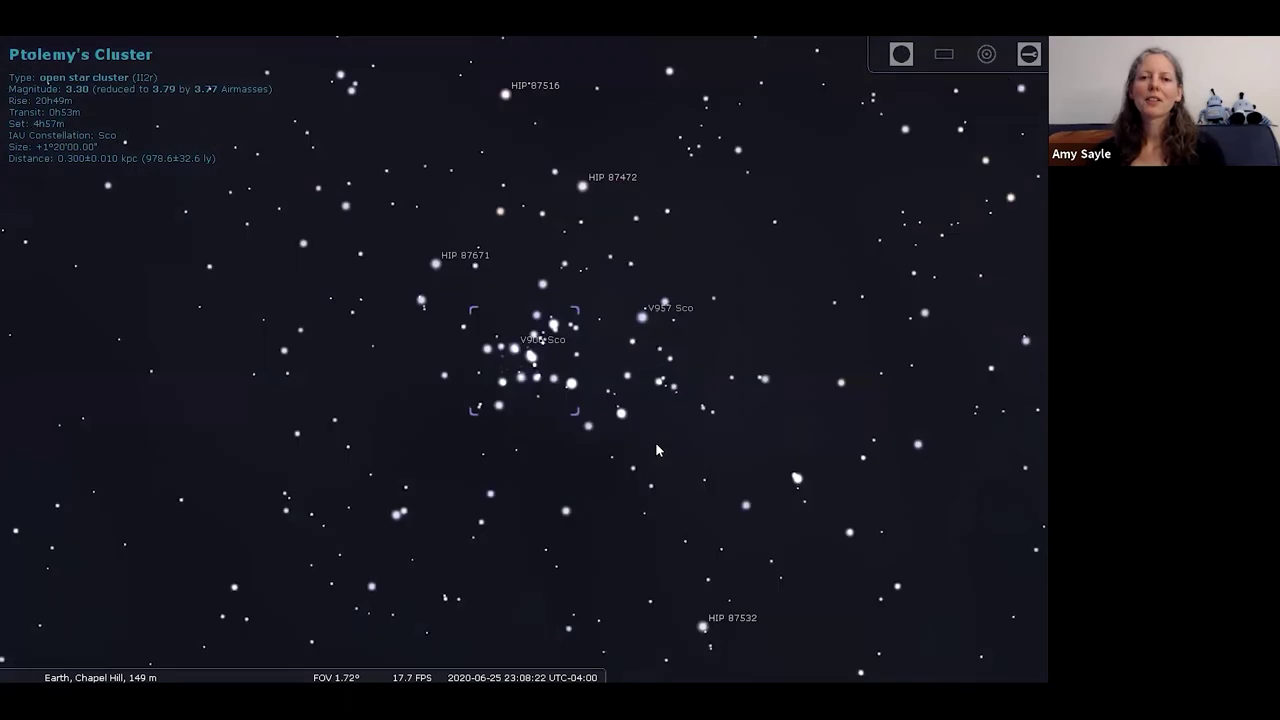
scroll(657, 450, up, 2)
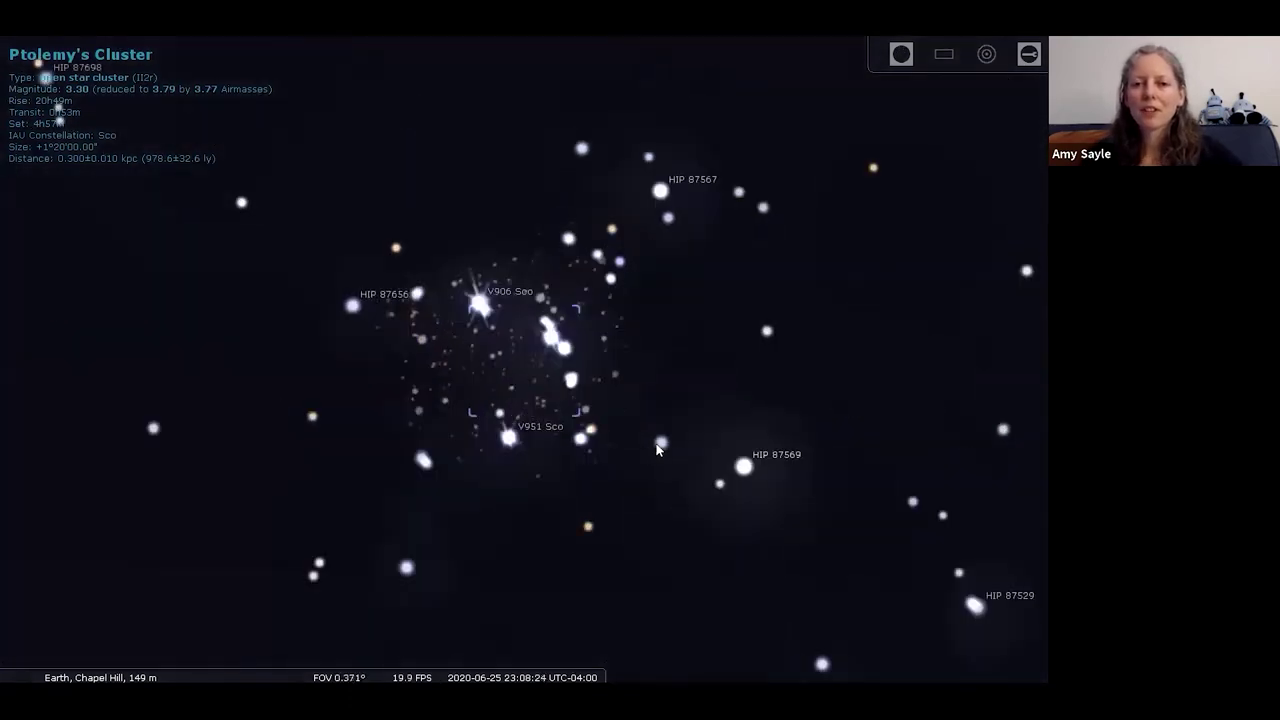
scroll(657, 450, up, 2)
scroll(656, 450, up, 1)
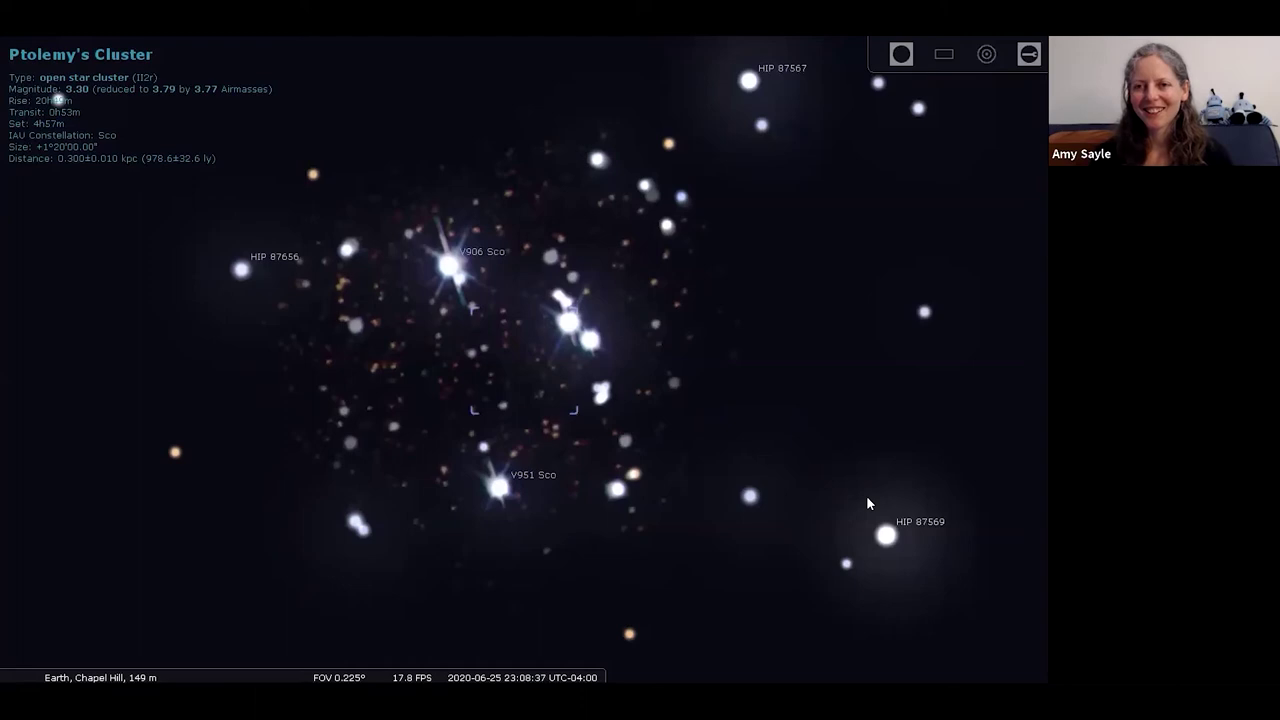
key(alt+Tab)
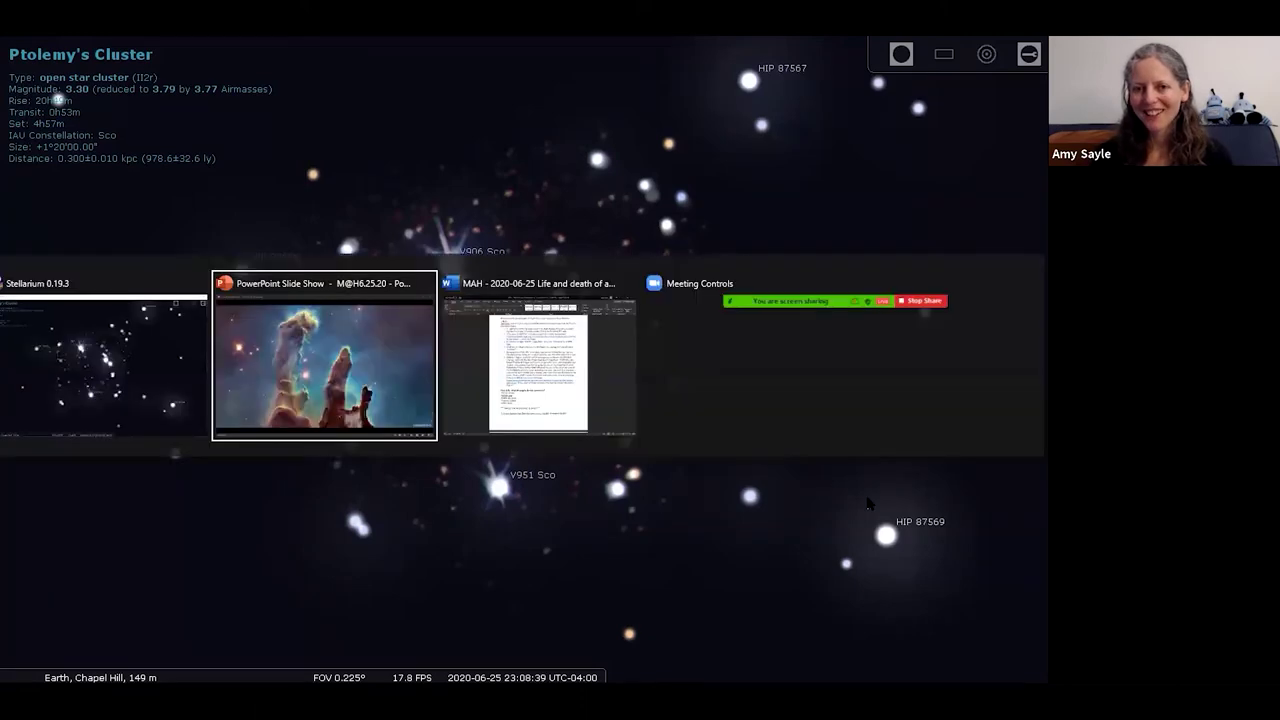
key(alt+shift+Tab)
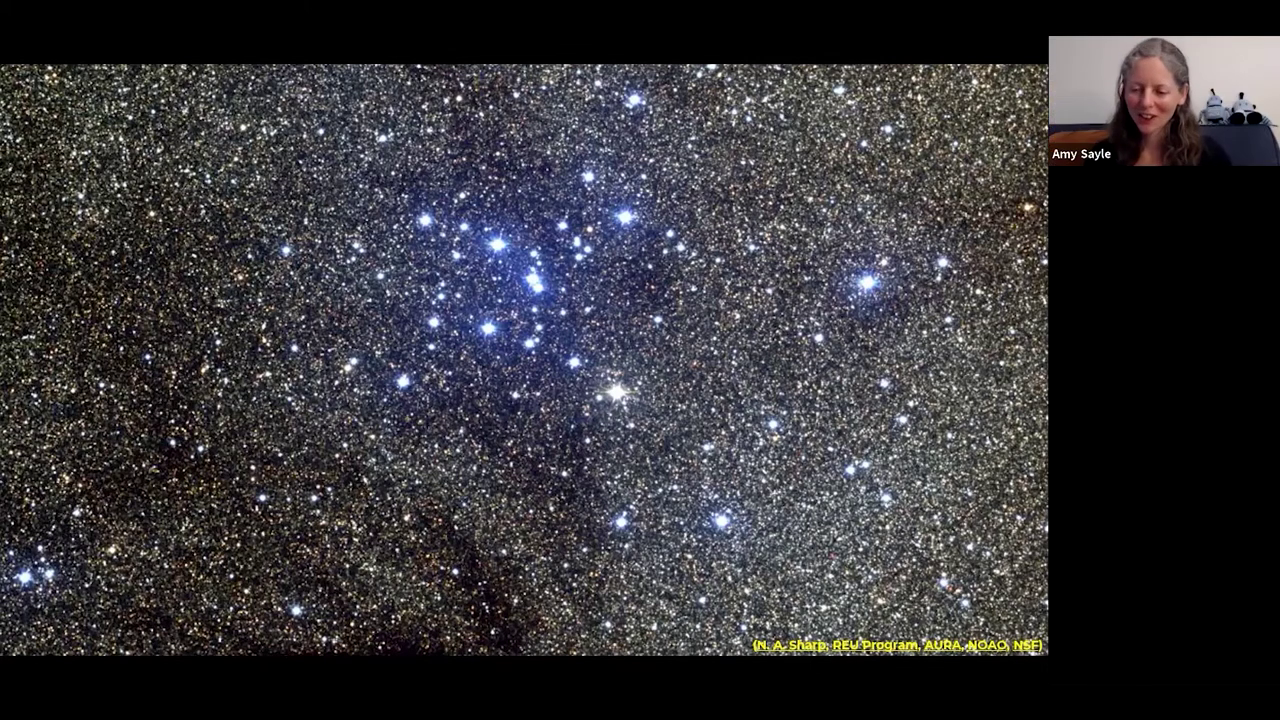
key(alt+Tab)
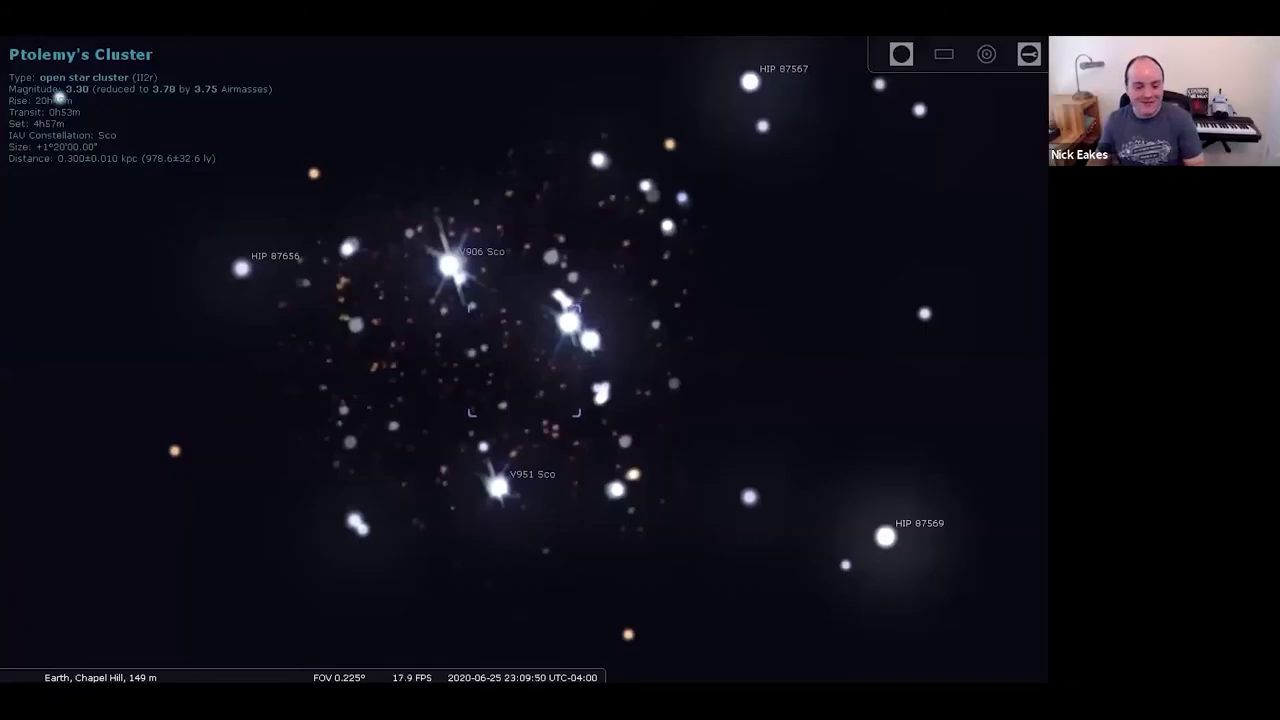
Zoom back out to the 127° sky, deselect Ptolemy's Cluster, and speed time toward 23:15.
key(backslash)
key(backslash)
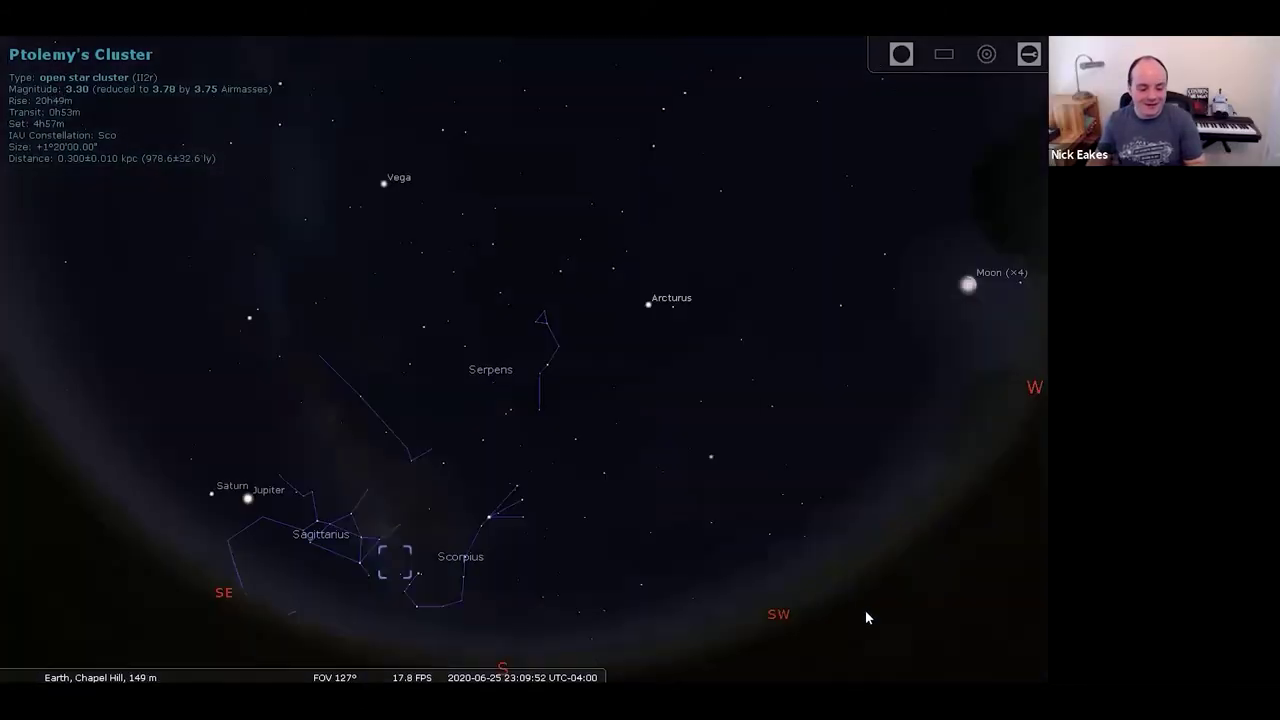
right_click(884, 628)
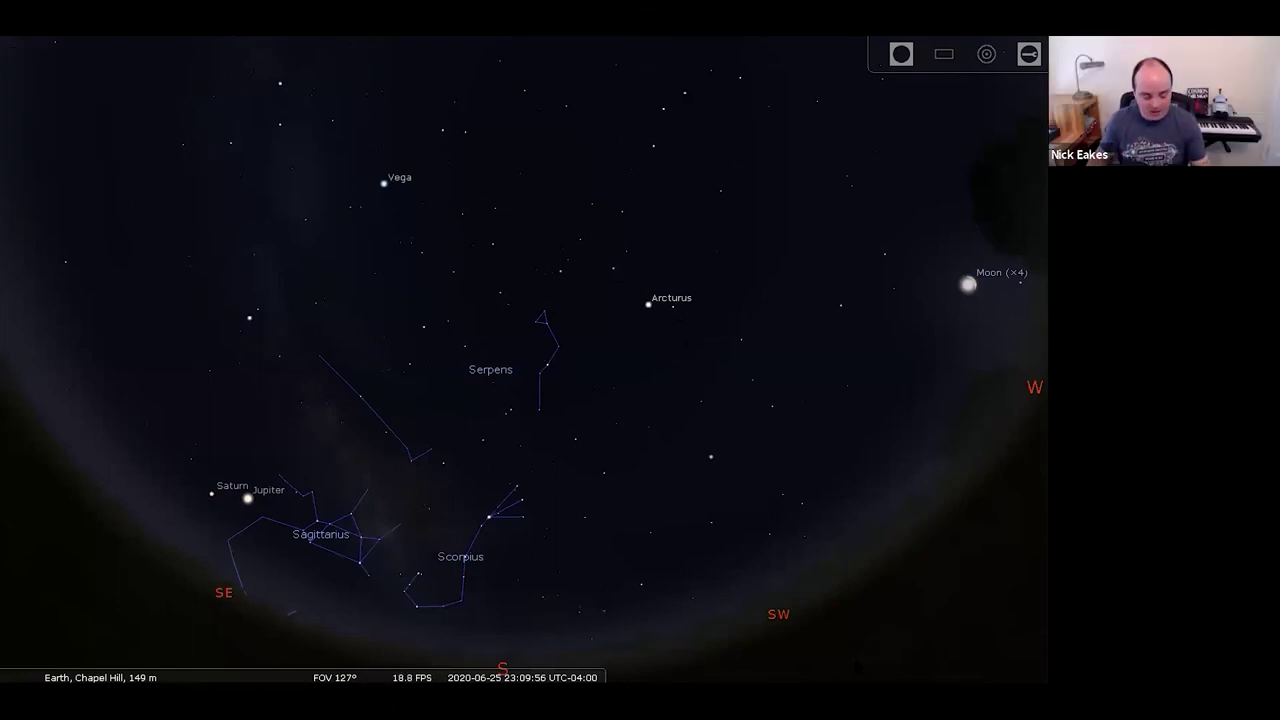
key(l)
key(l)
key(l)
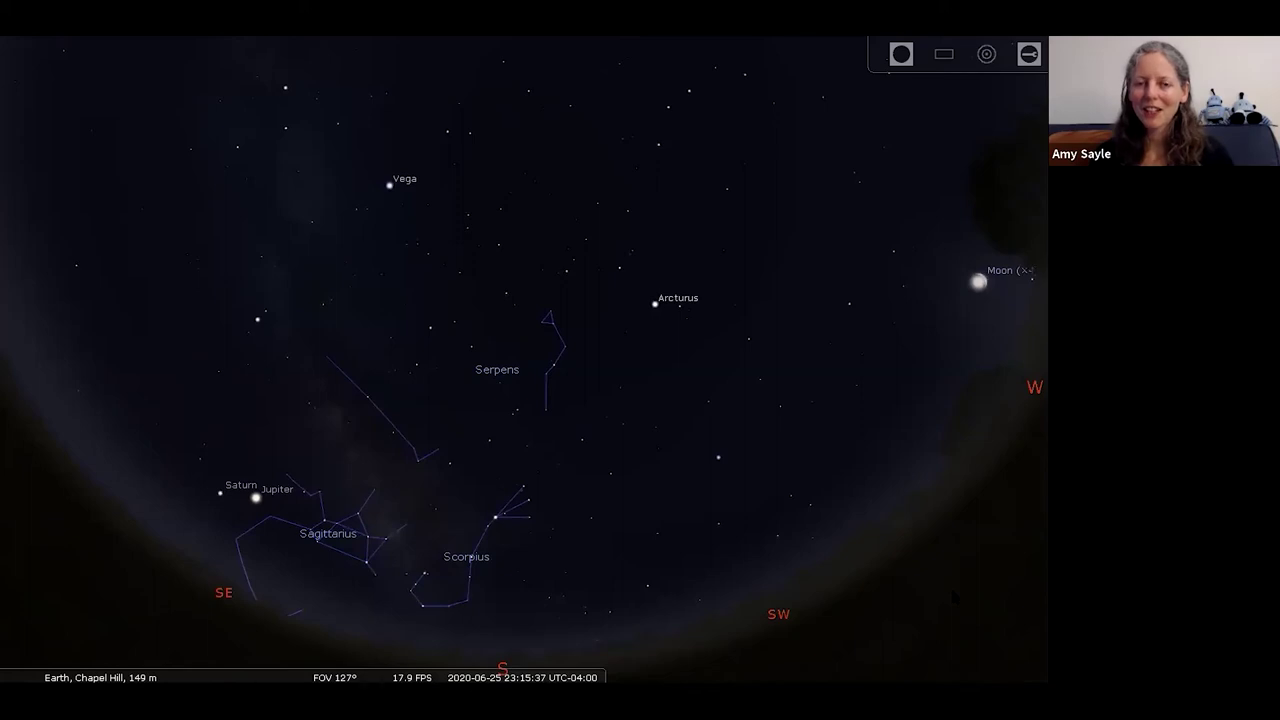
Show details for Vega, Altair and Deneb in turn, ending with Altair selected.
click(390, 187)
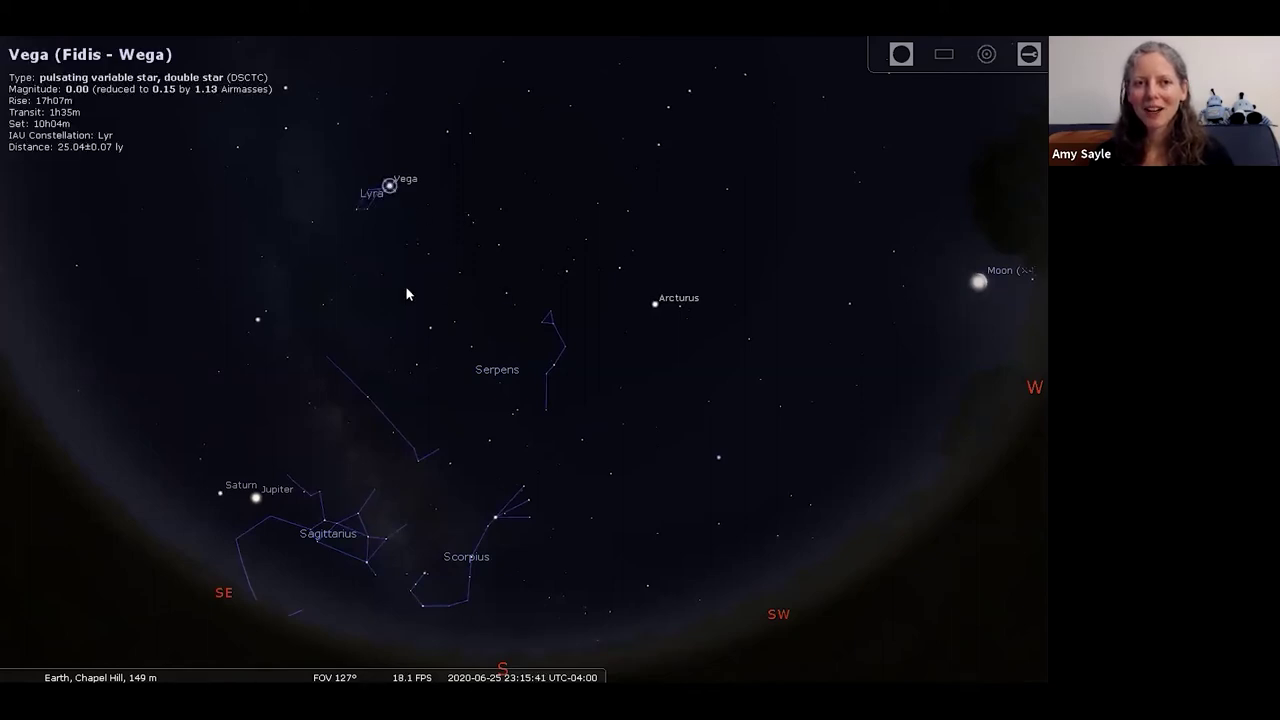
click(258, 322)
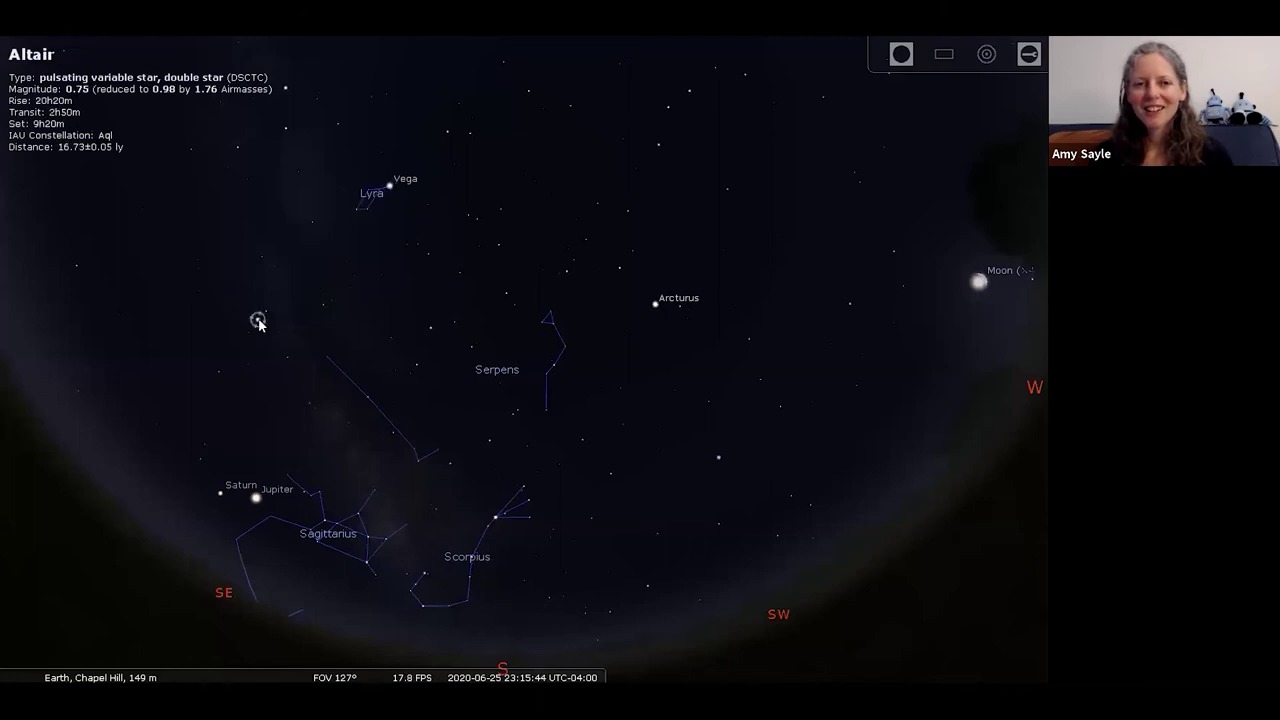
click(286, 90)
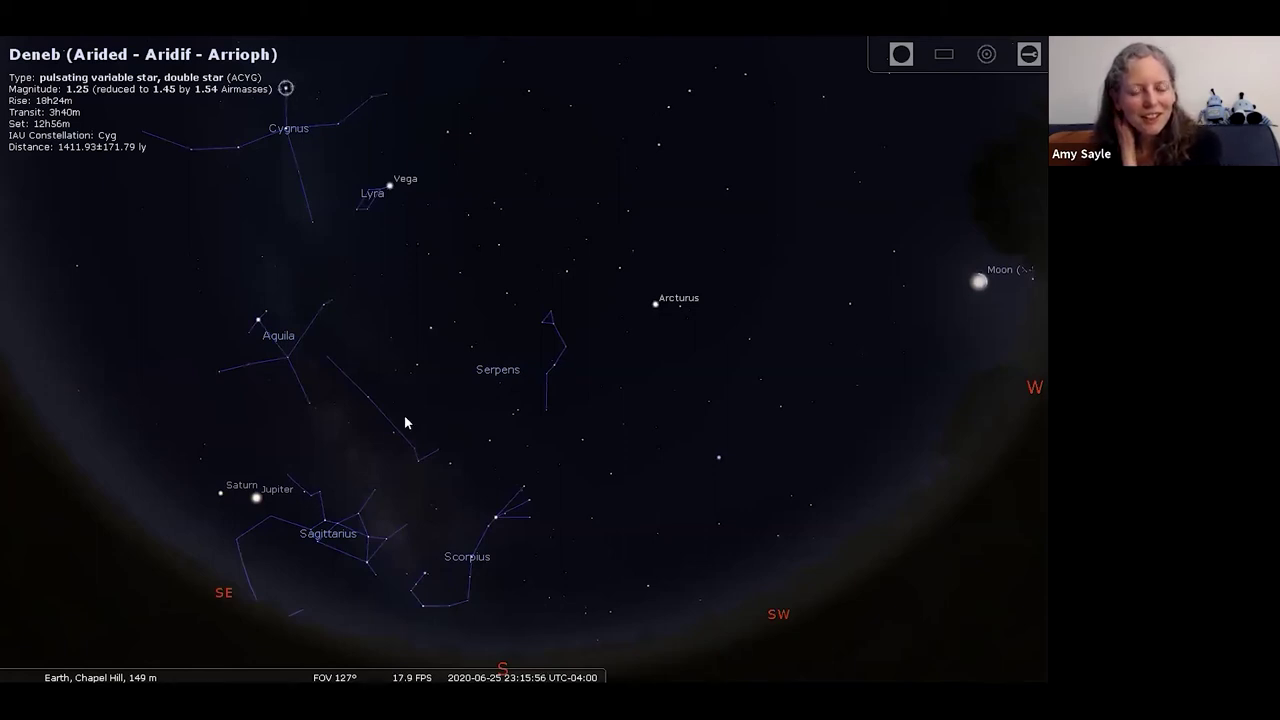
click(258, 321)
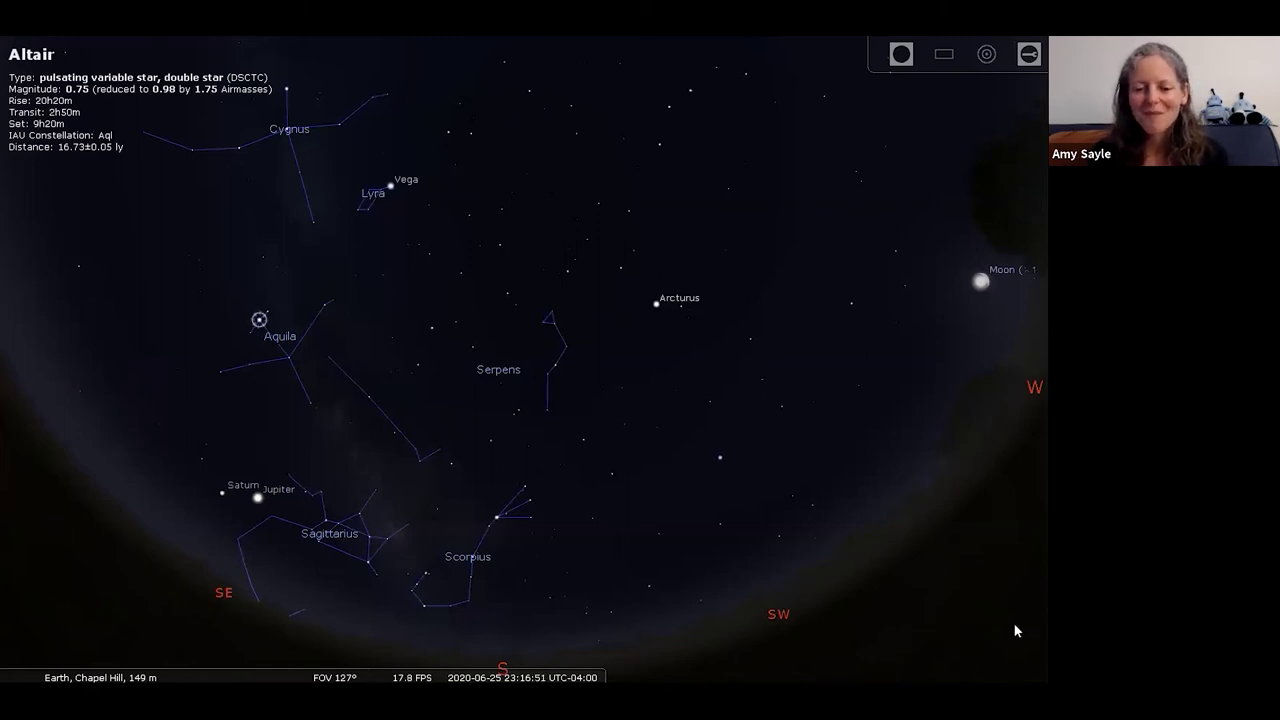
Select Arcturus, then clear a satellite accidentally picked near Antares.
click(656, 304)
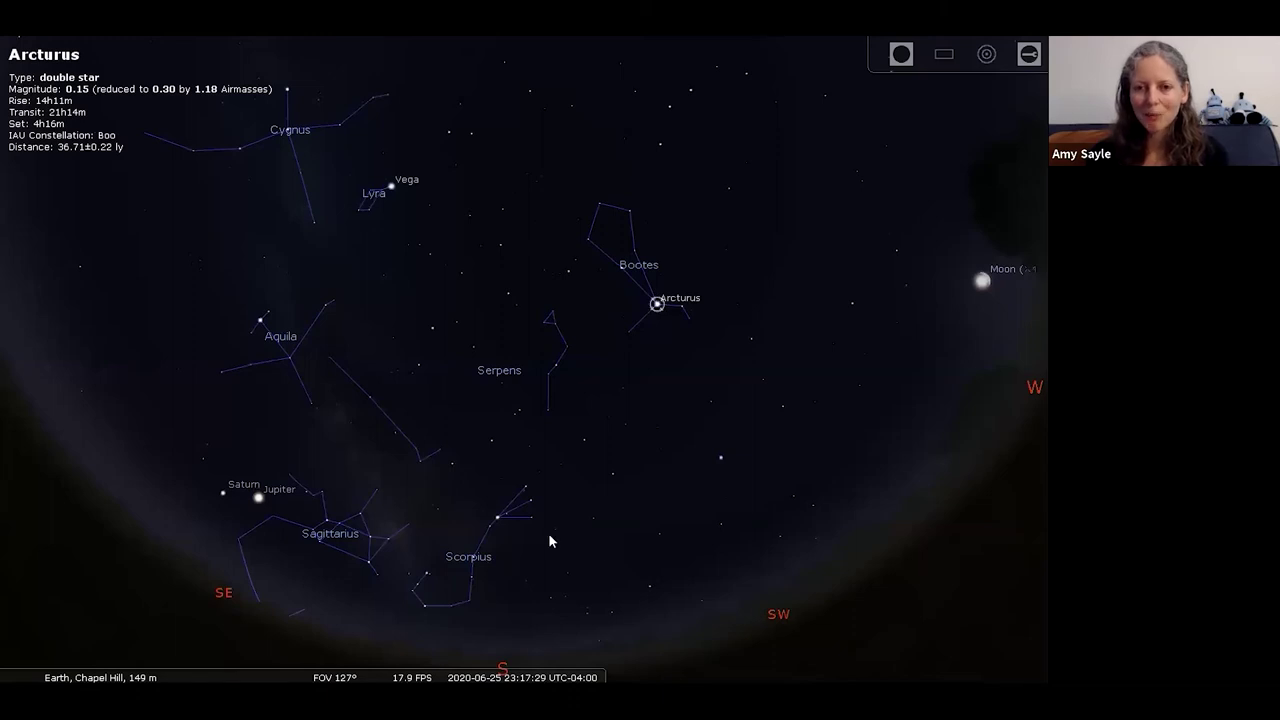
click(494, 518)
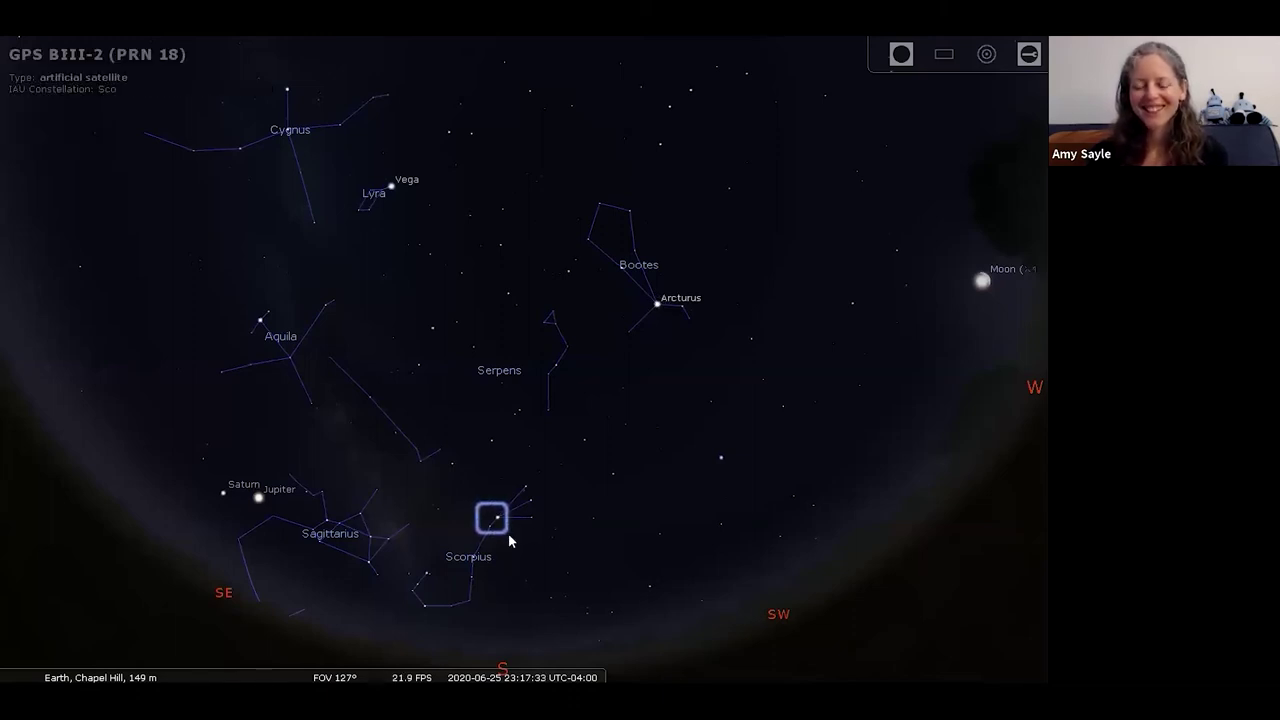
right_click(508, 538)
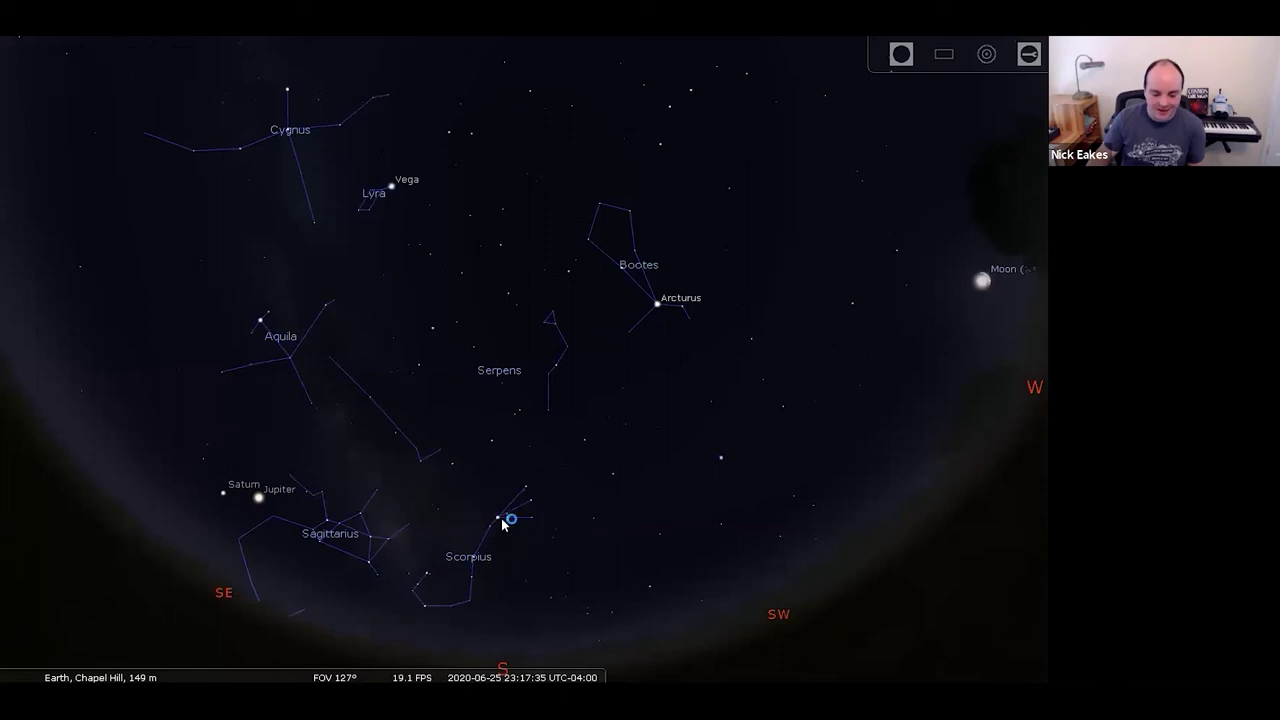
click(498, 520)
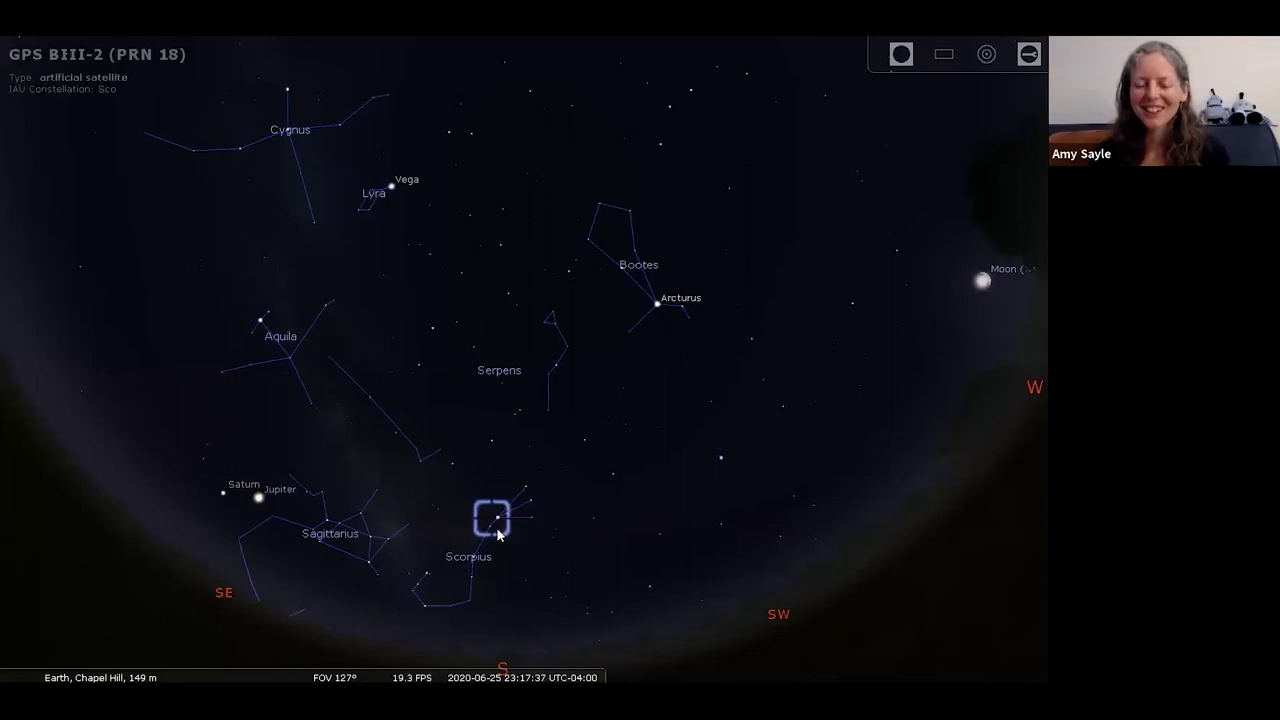
right_click(500, 525)
scroll(500, 525, up, 5)
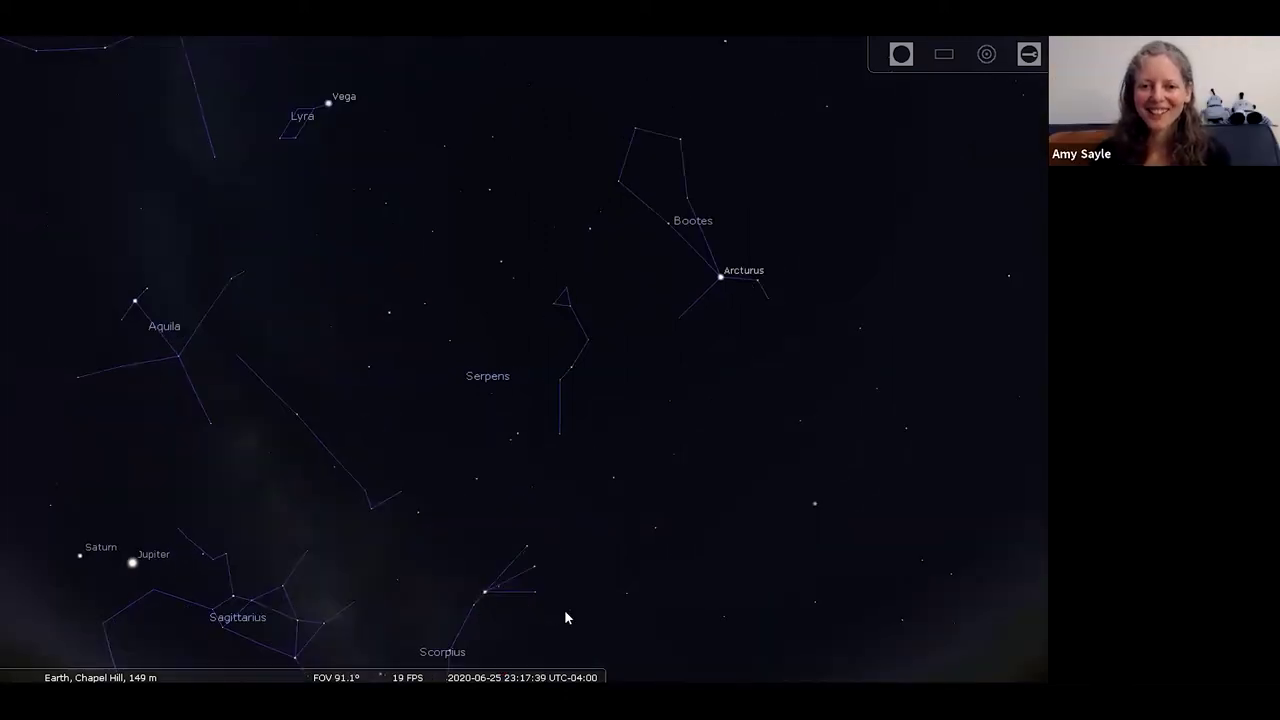
Select Antares in Scorpius, then deselect it to clear its information.
click(564, 609)
scroll(564, 609, down, 3)
scroll(594, 612, down, 3)
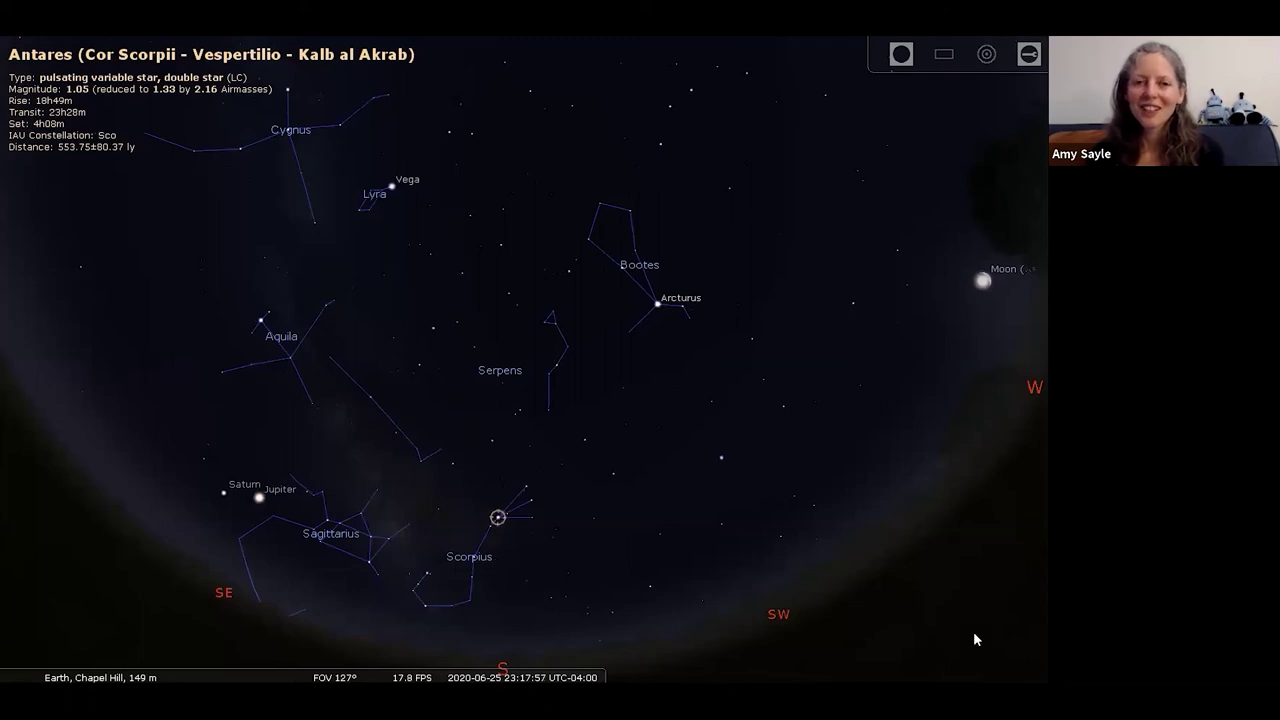
right_click(974, 633)
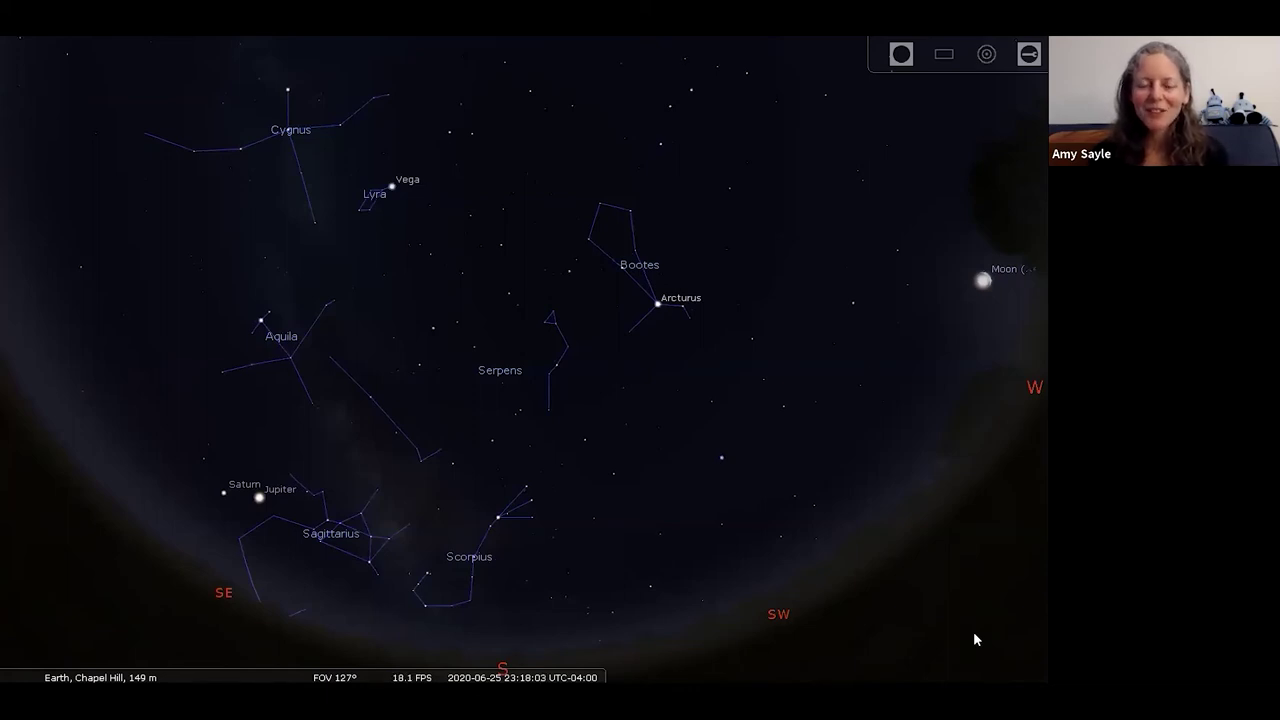
Find M57 and zoom deep into the Ring Nebula, then switch to the slide show.
key(ctrl+f)
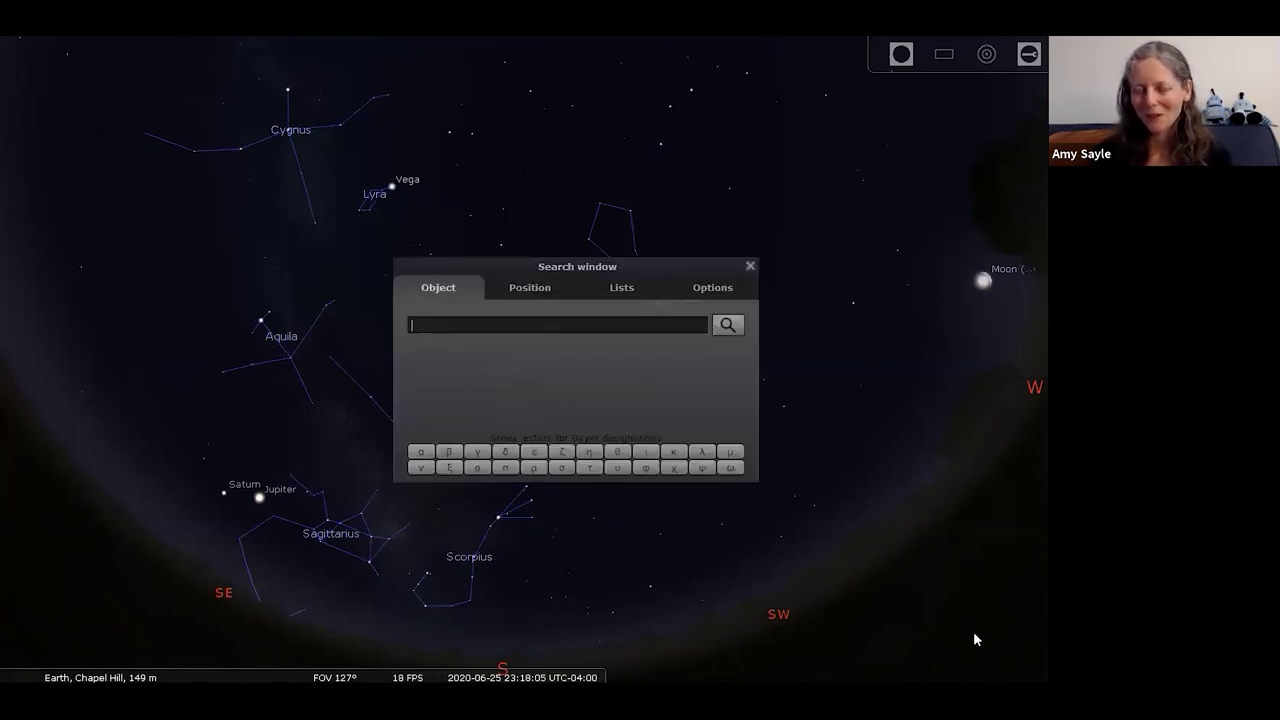
text(m57)
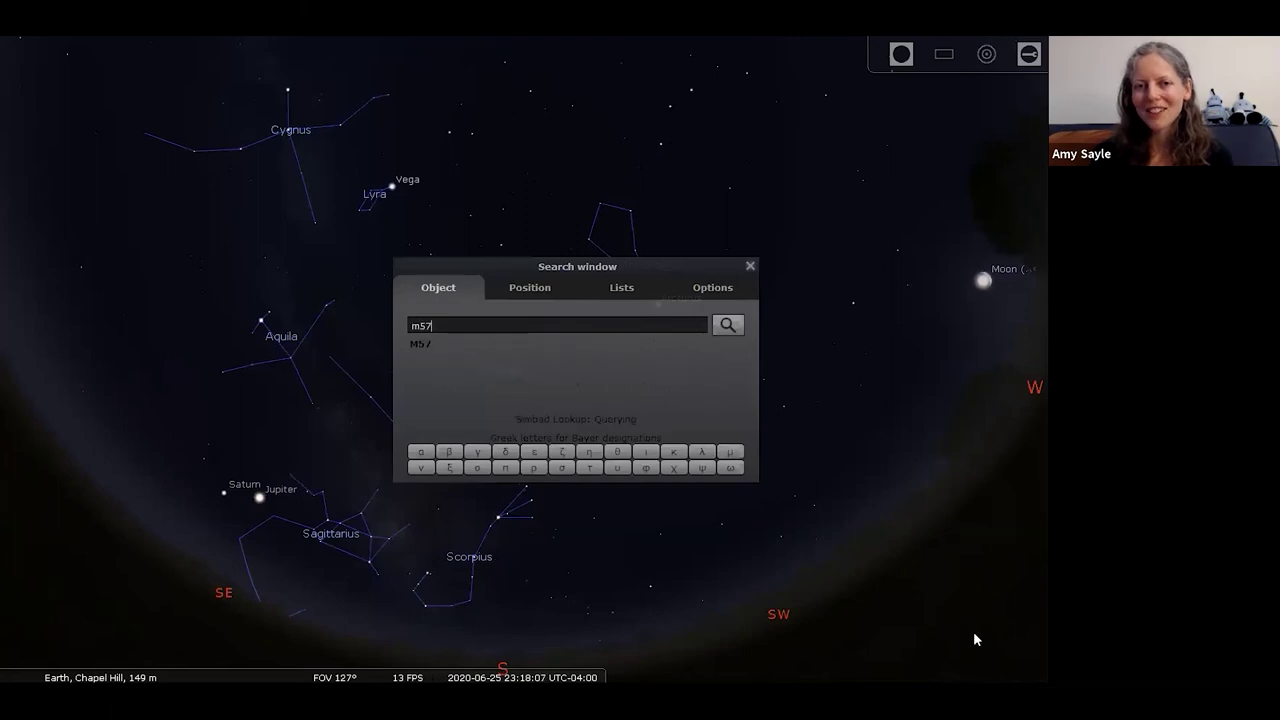
key(Return)
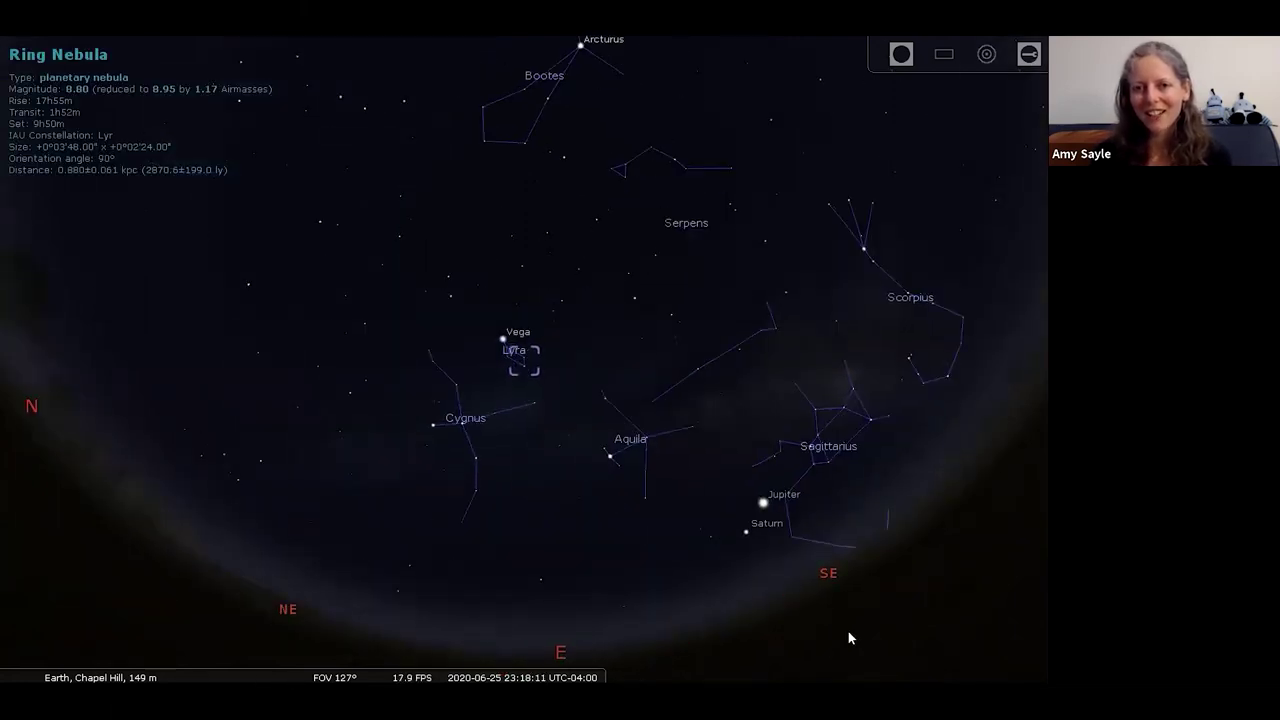
key(slash)
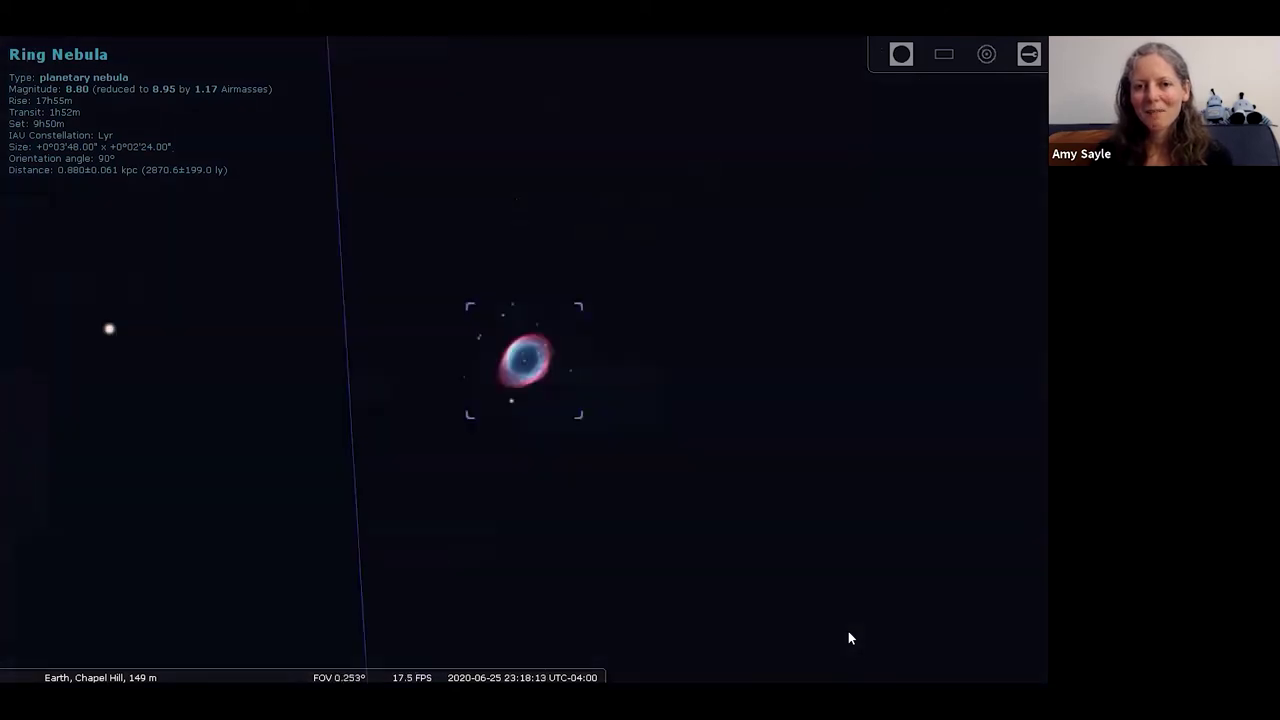
scroll(690, 507, up, 3)
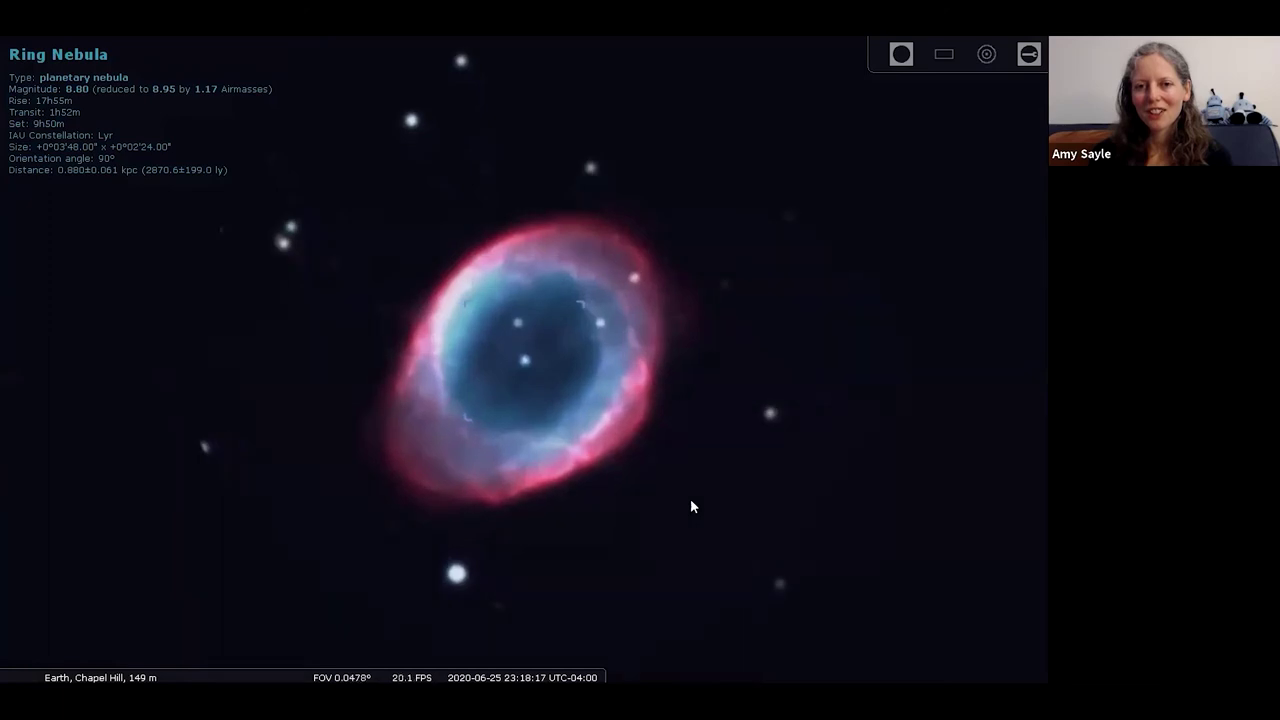
key(alt+Tab)
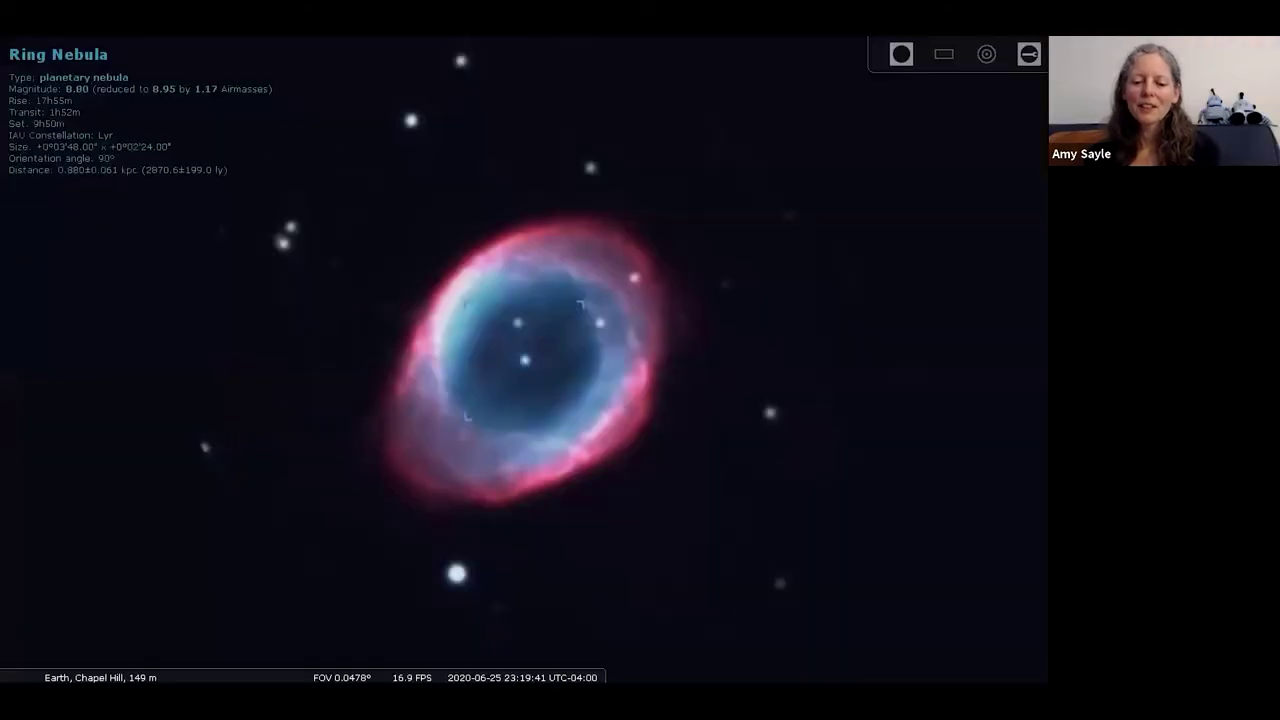
Zoom out from the Ring Nebula to the full 127° sky view.
key(backslash)
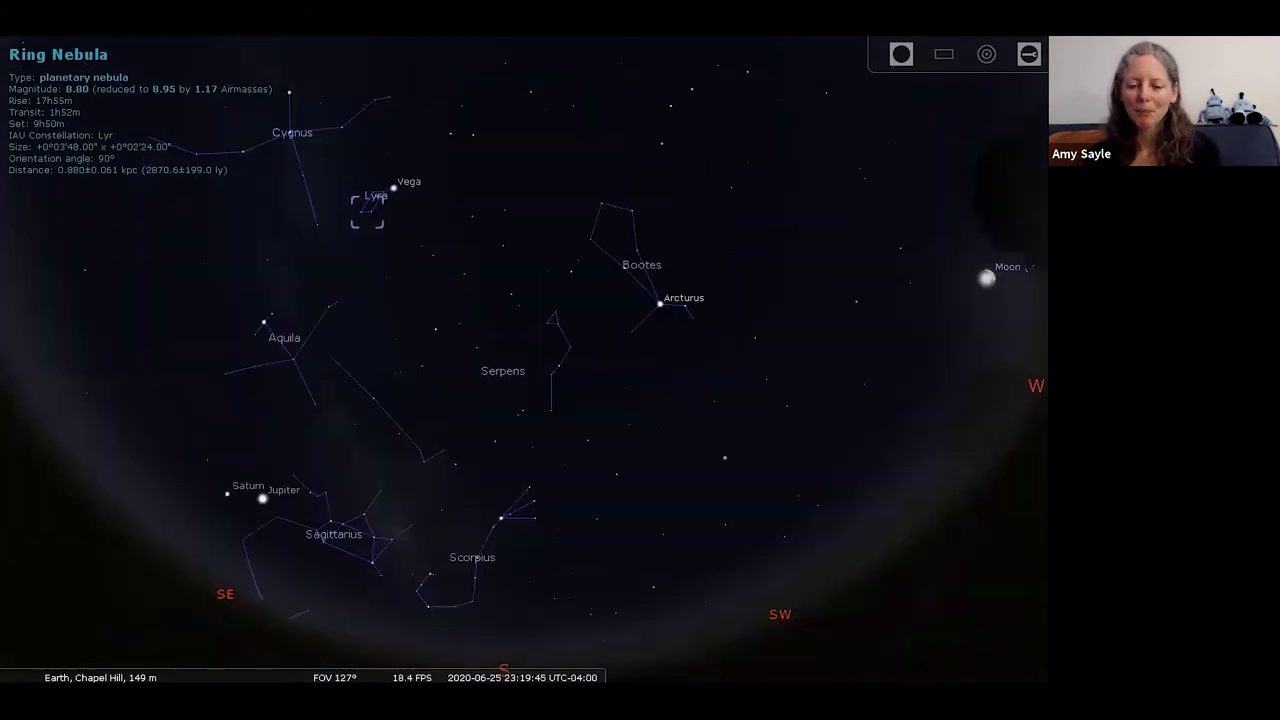
Deselect the Ring Nebula so its marker and details disappear from the sky.
right_click(921, 627)
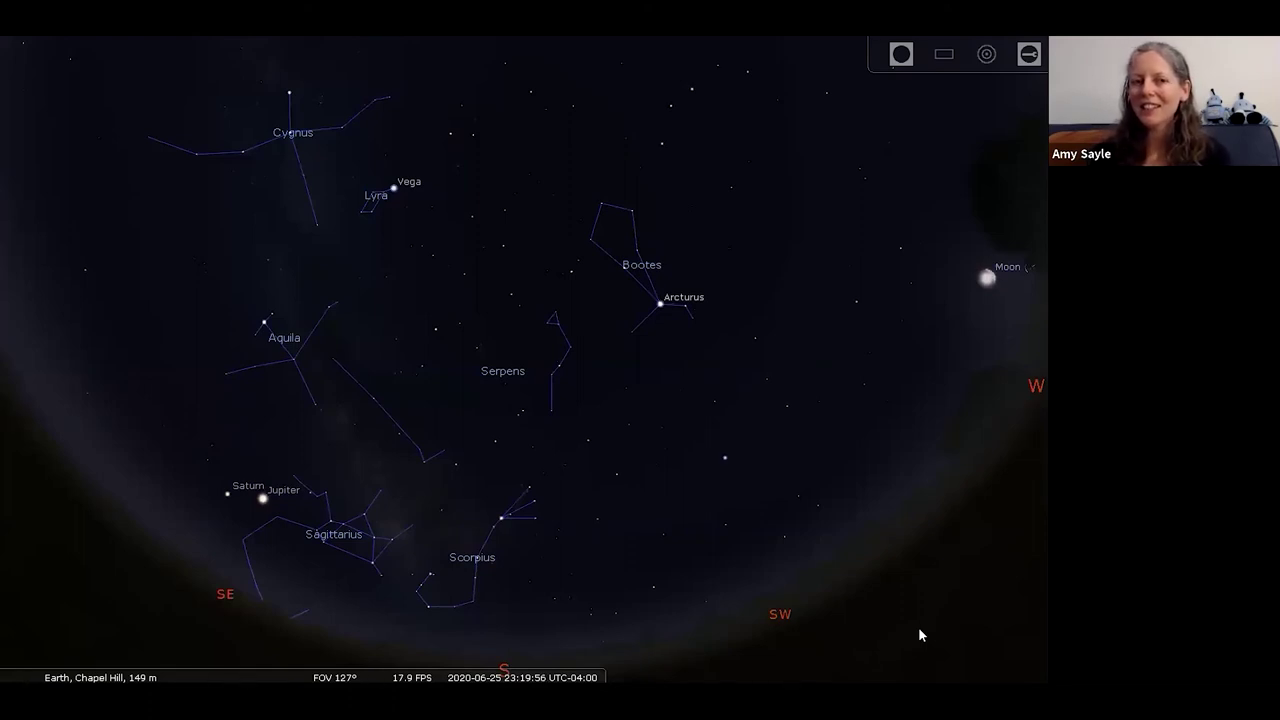
key(ctrl+f)
Search for 'veil nebula' and zoom in, re-centring on its supernova-remnant shell in Cygnus.
text(veil)
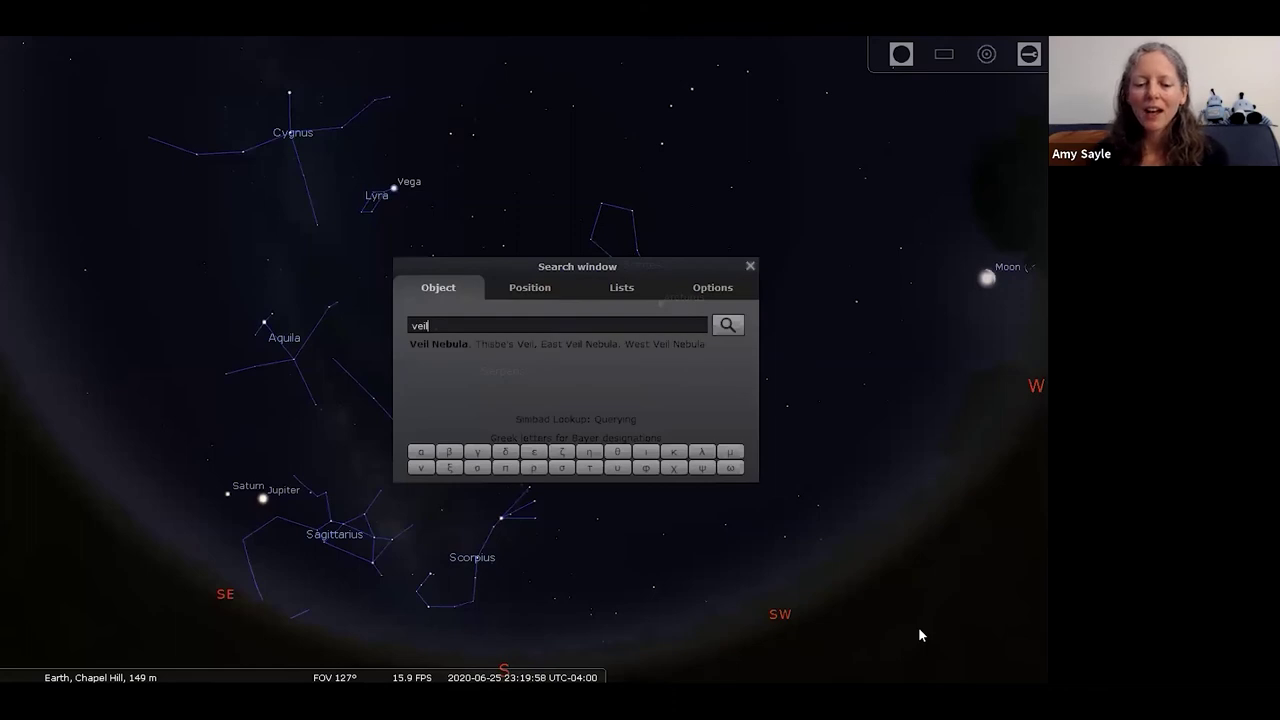
text( nebula)
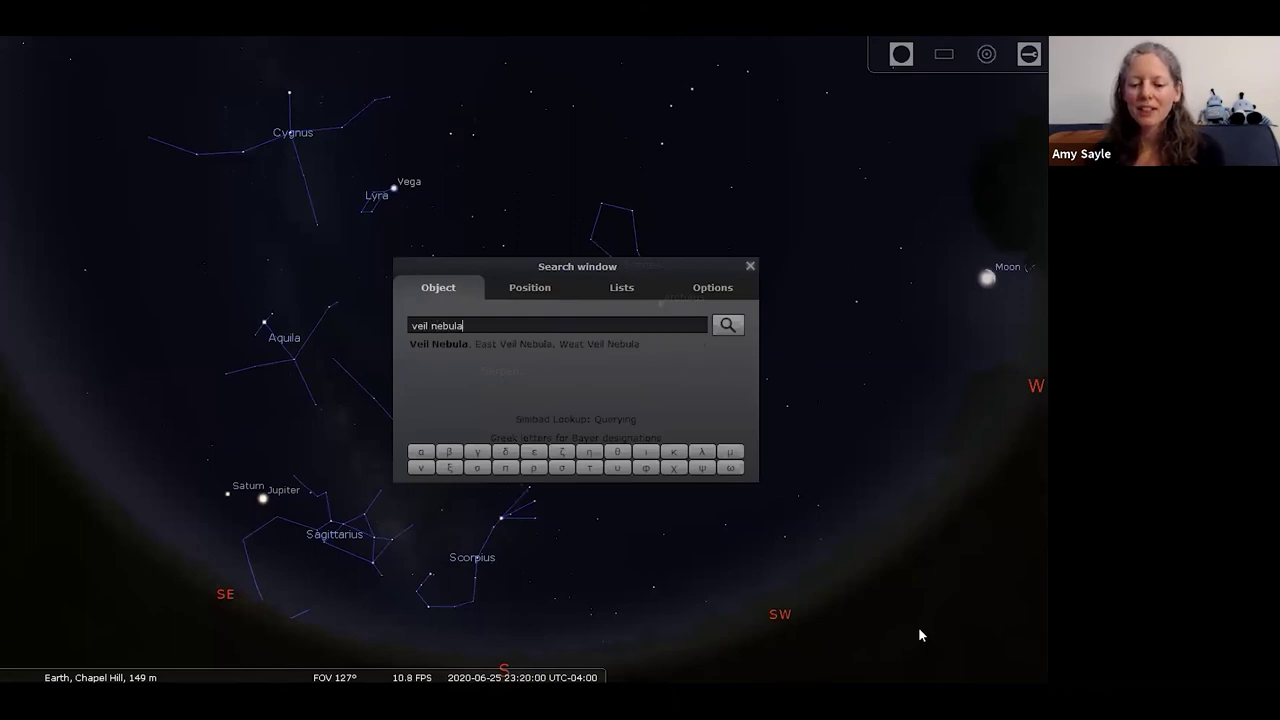
key(Return)
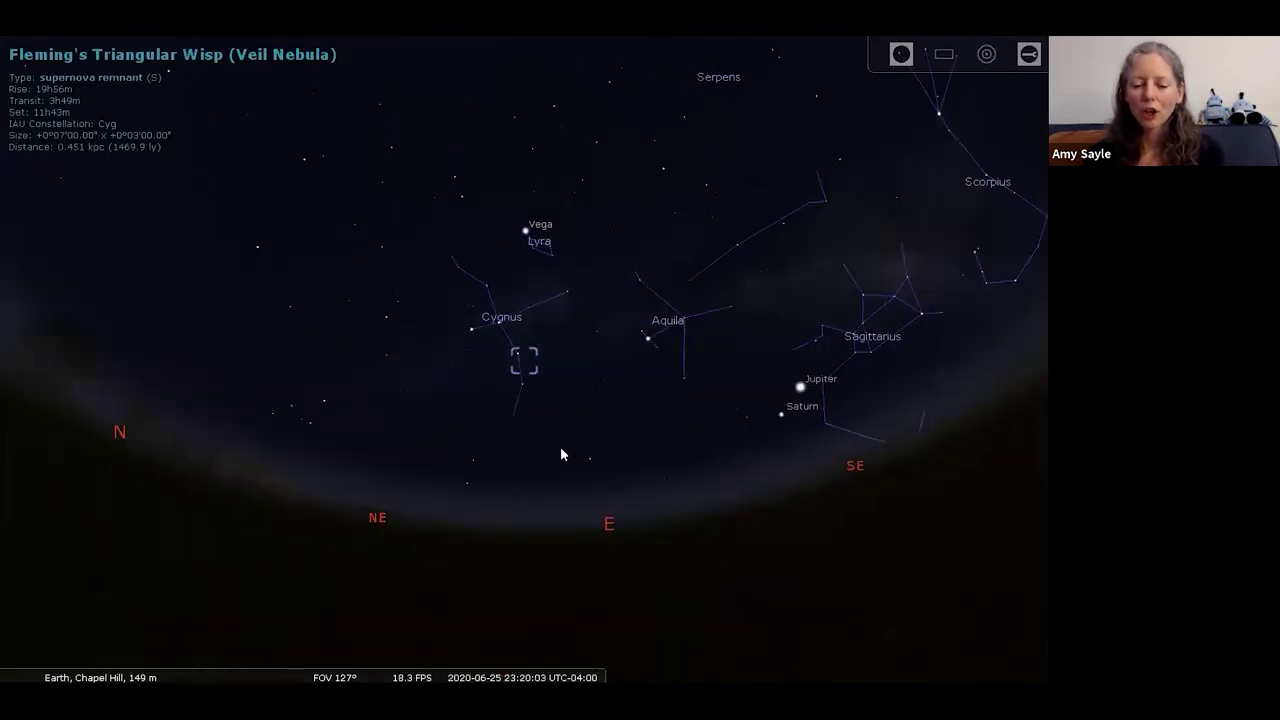
scroll(537, 400, up, 2)
scroll(537, 397, up, 2)
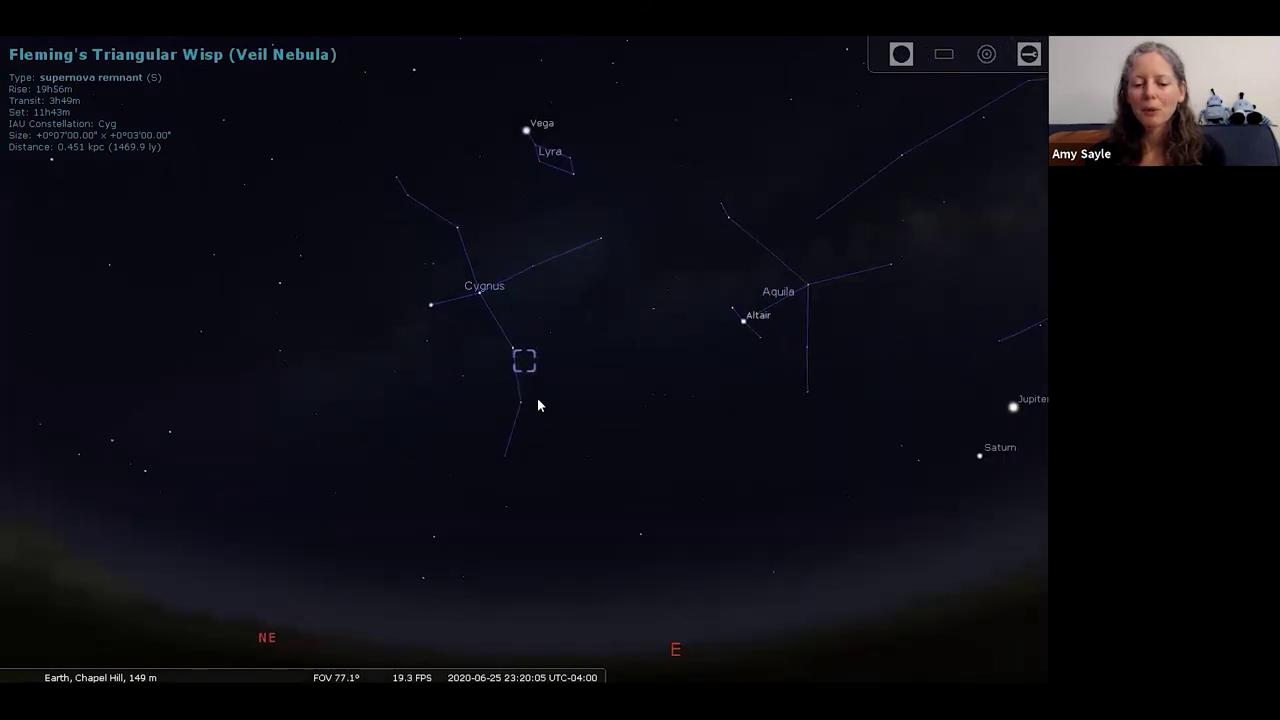
scroll(537, 397, up, 3)
scroll(658, 580, up, 4)
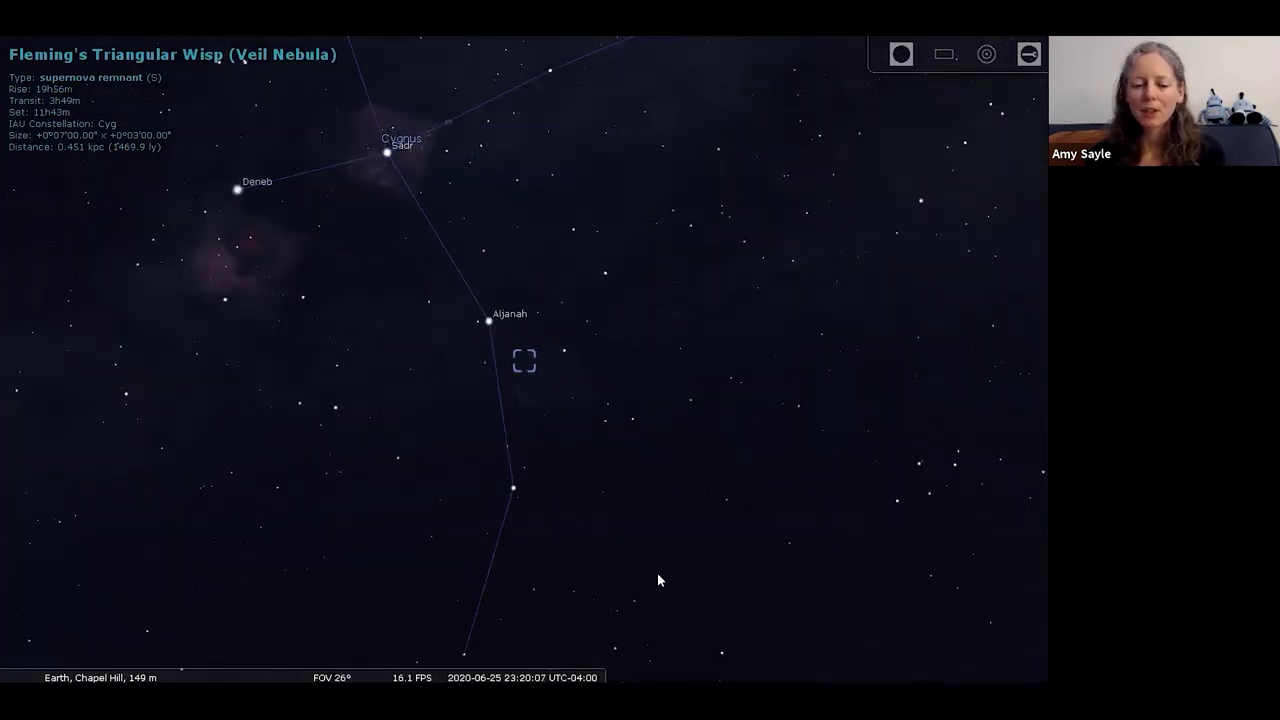
scroll(658, 580, up, 3)
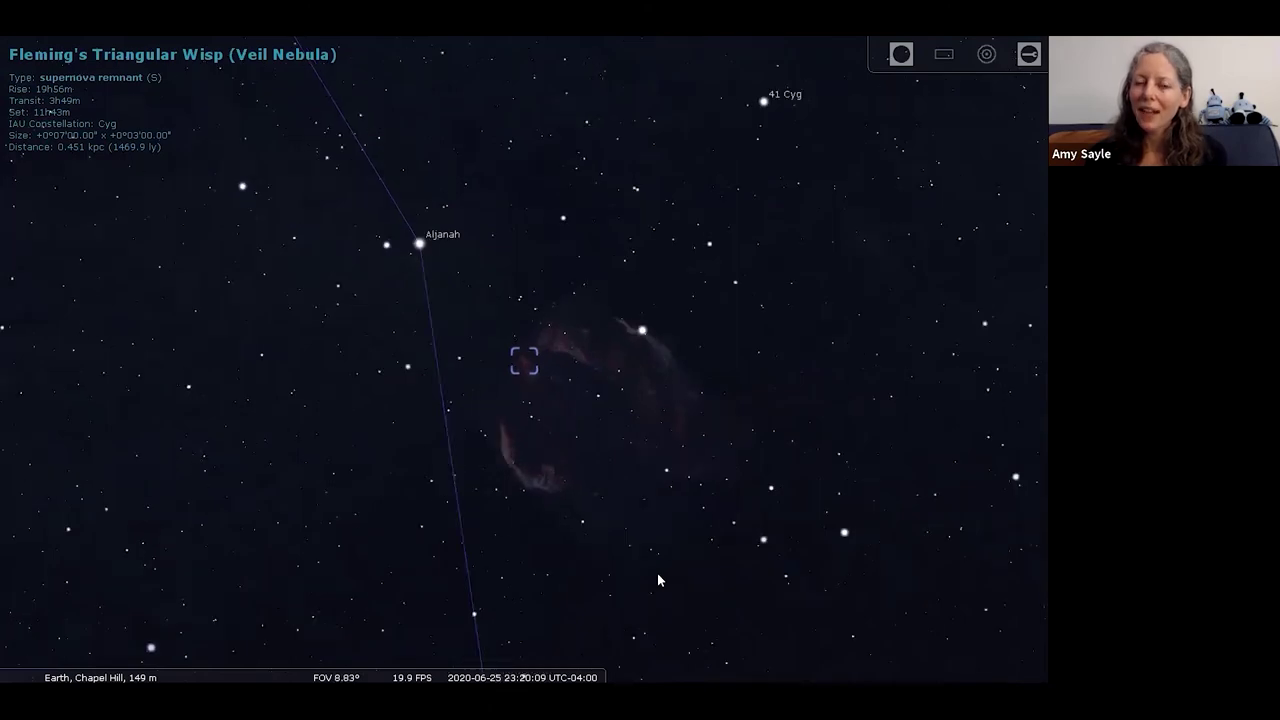
scroll(658, 580, up, 2)
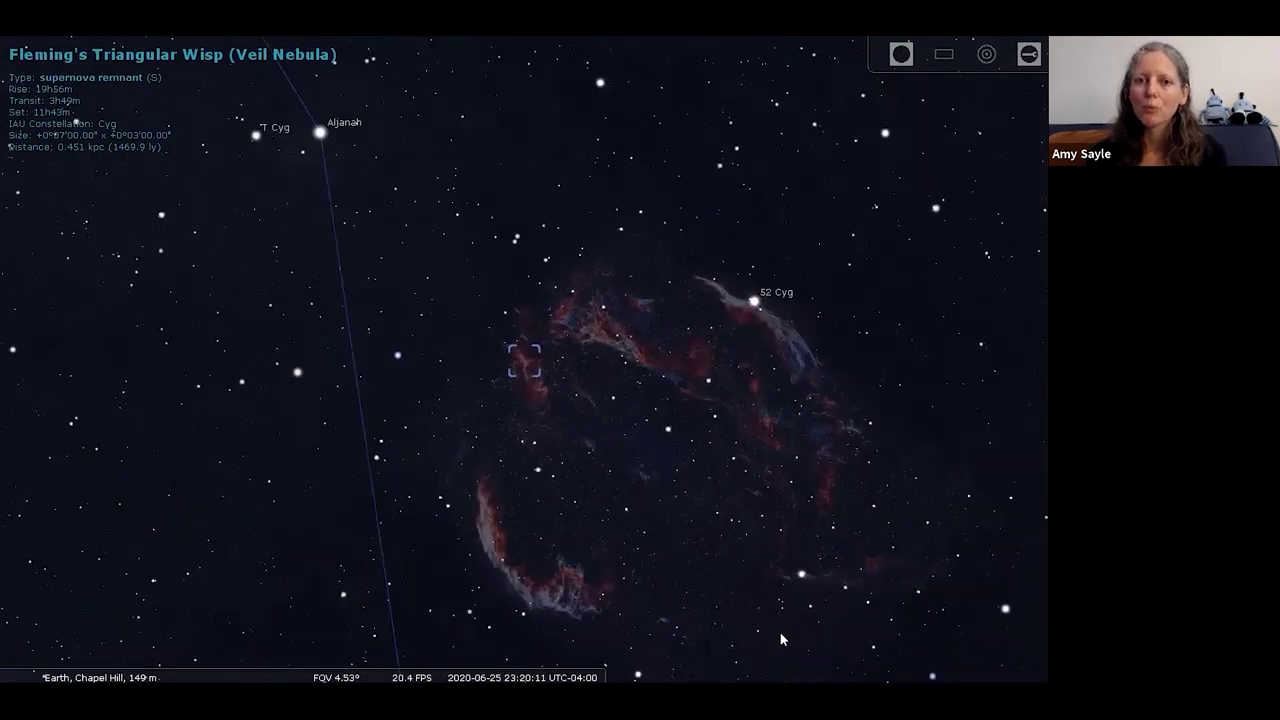
drag(827, 647, 707, 560)
scroll(703, 562, up, 1)
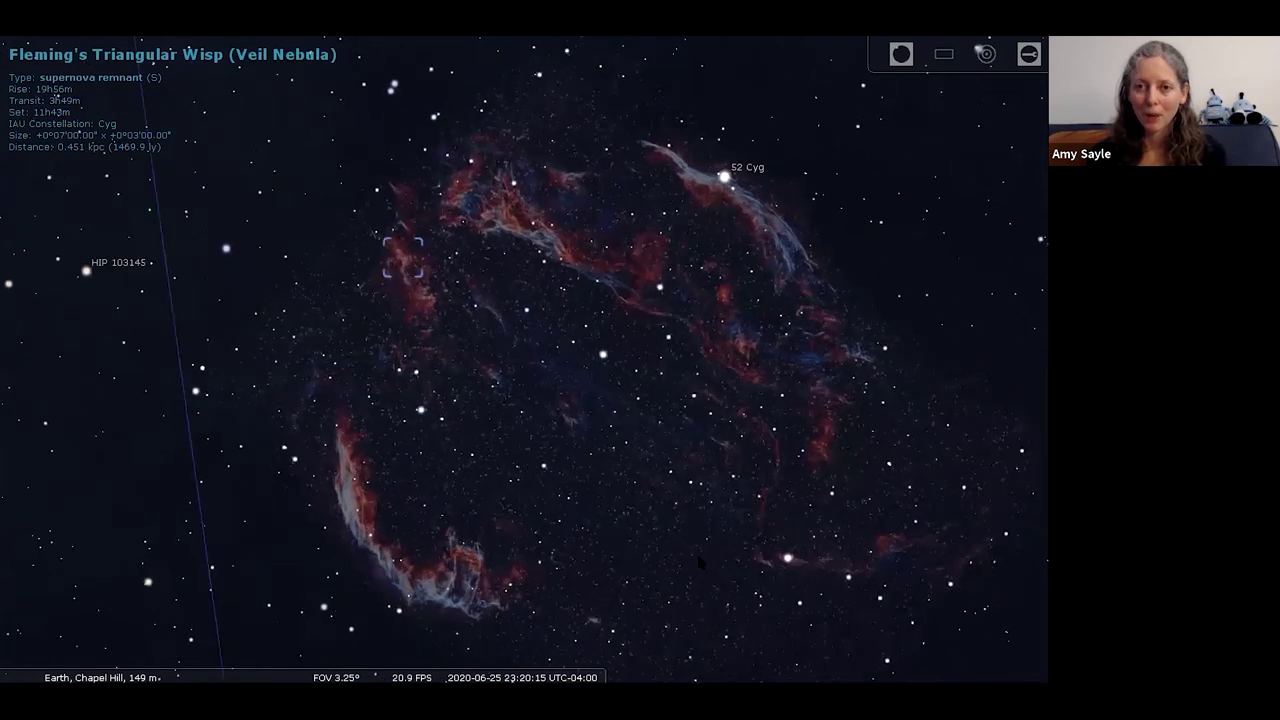
scroll(700, 568, up, 1)
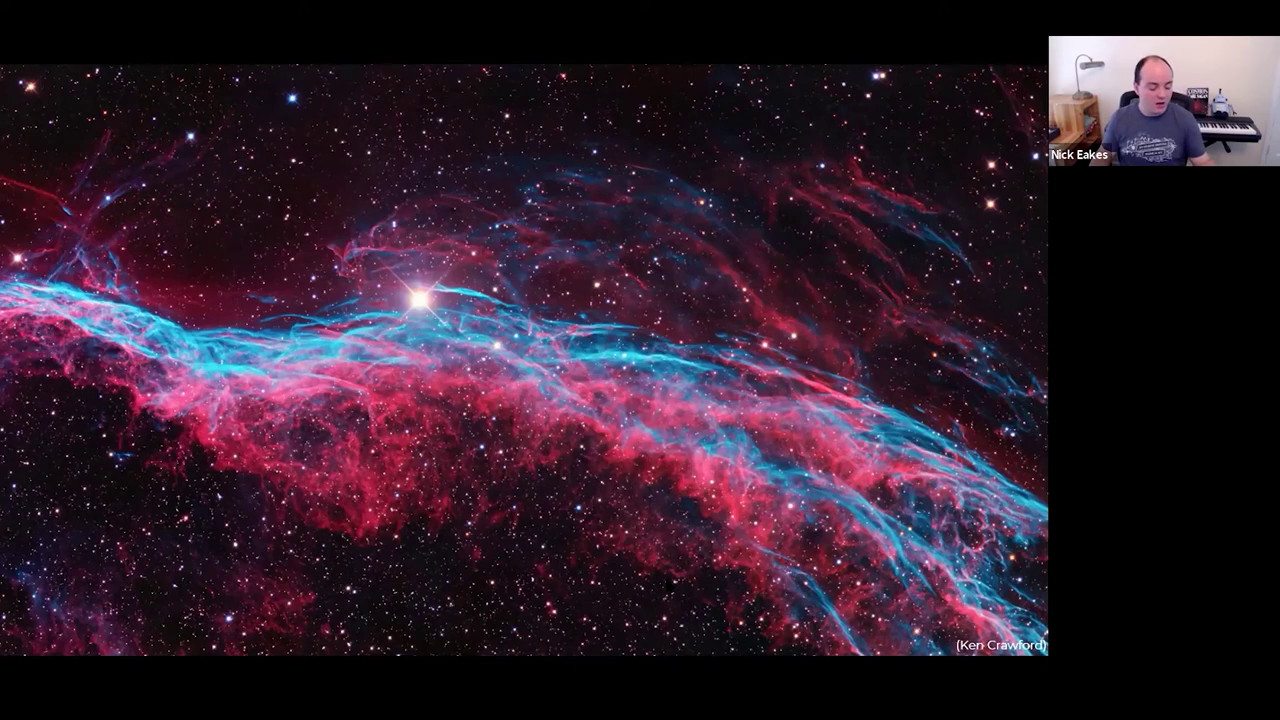
Return from the Veil Nebula photograph to the Stellarium window.
key(alt+Tab)
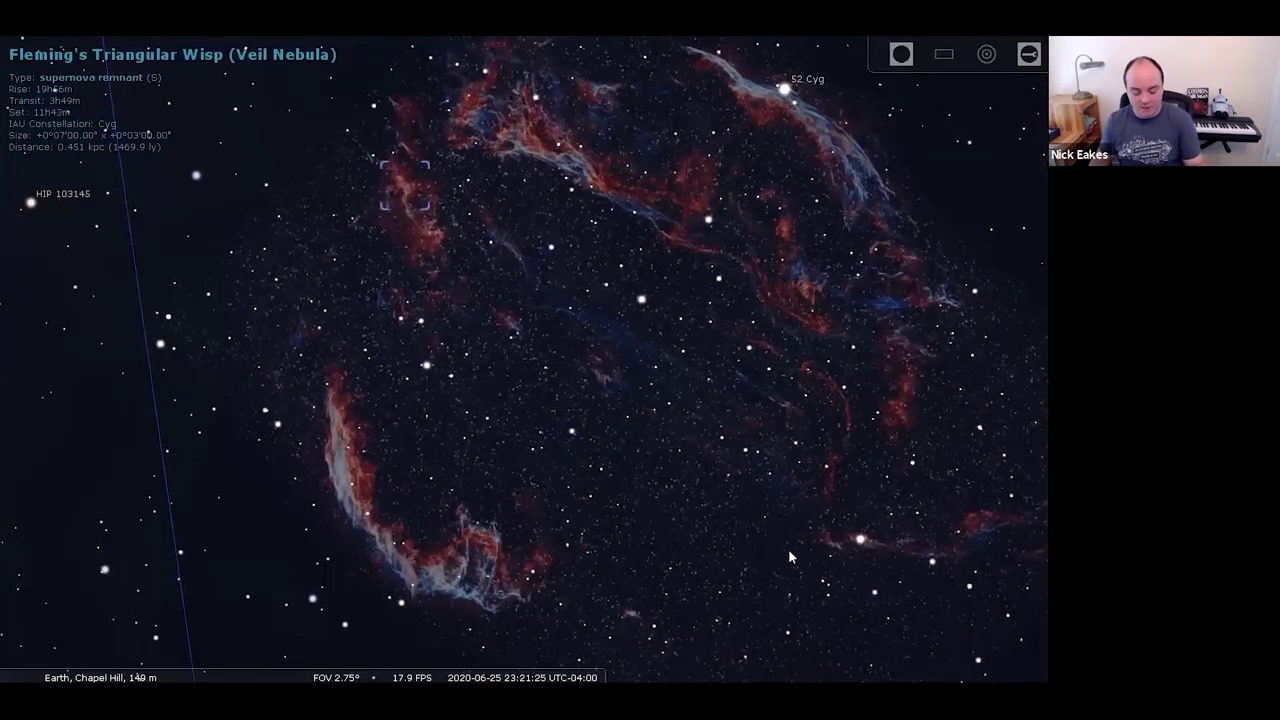
Zoom out to the full 127° sky and deselect the Veil Nebula.
key(backslash)
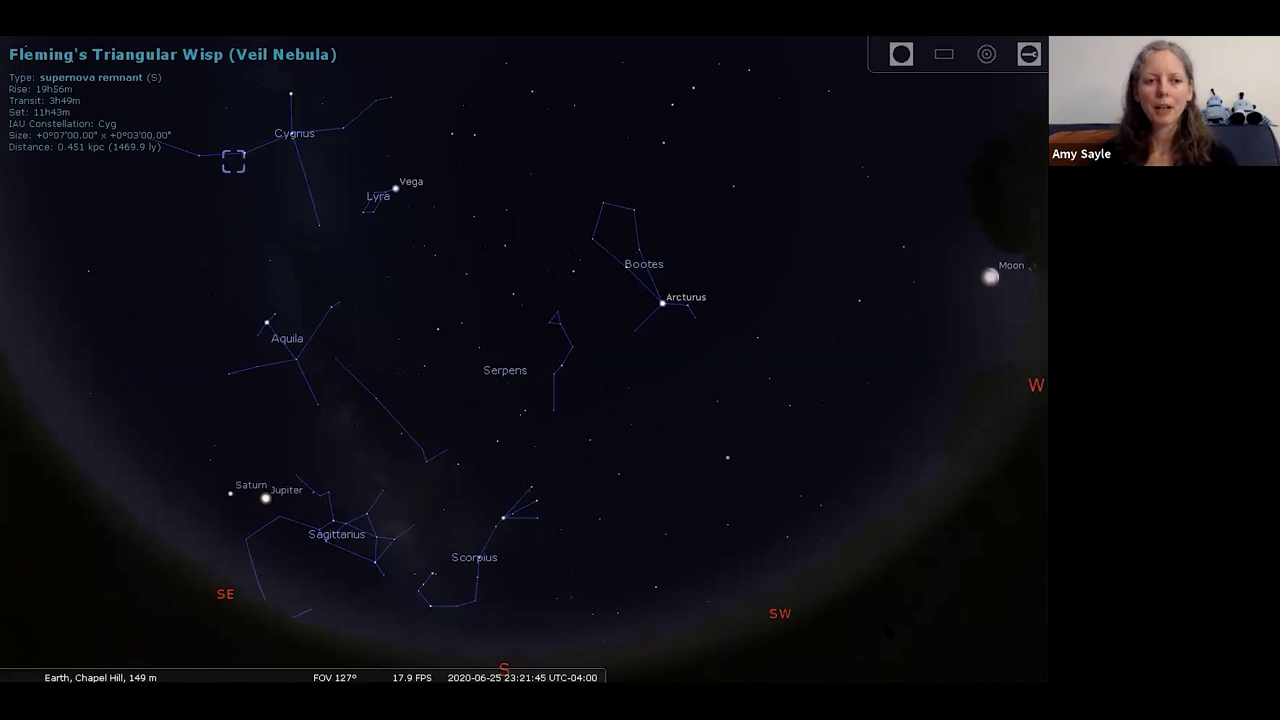
right_click(973, 618)
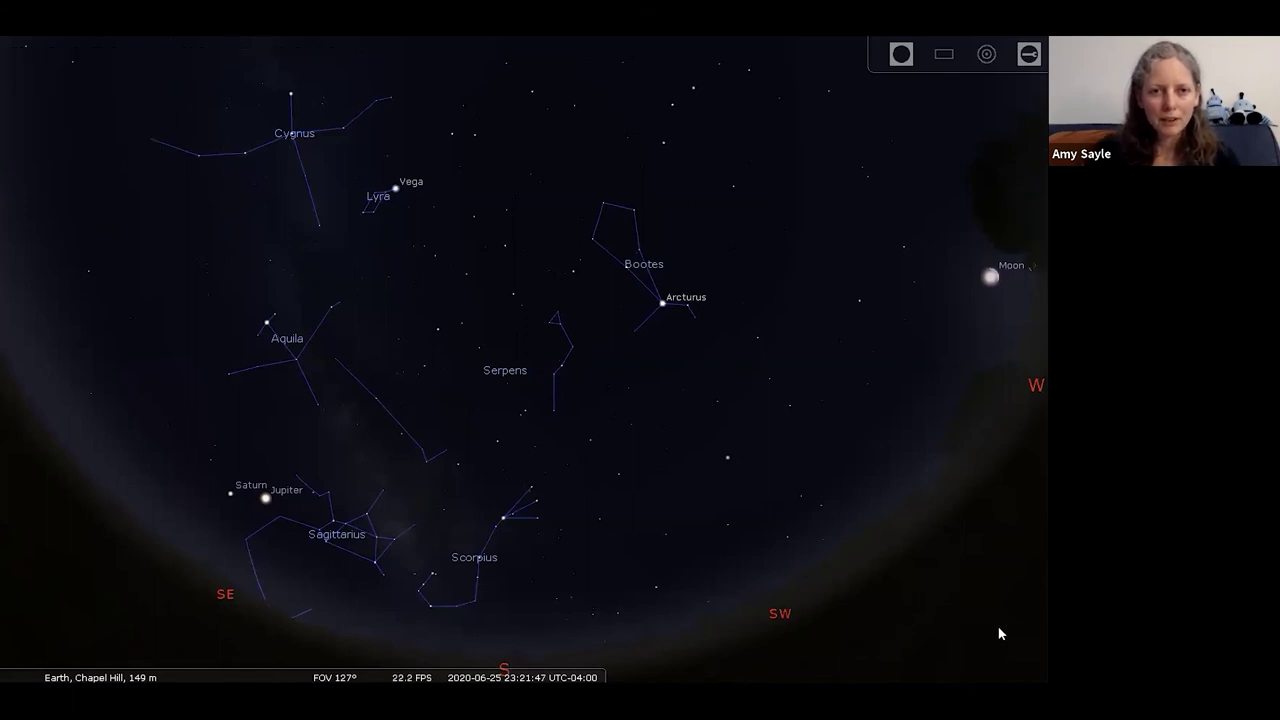